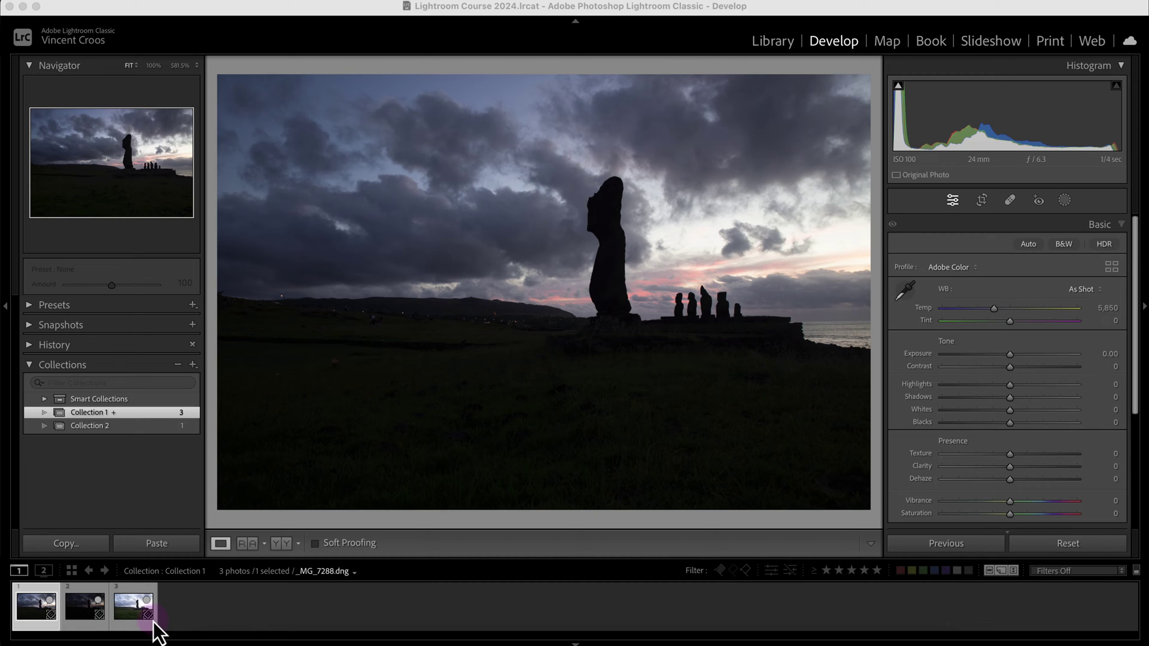
Step: Browse the three bracketed moai exposures and return to the first, _MG_7288.dng
{"action": "left_click", "coordinate": [78, 610]}
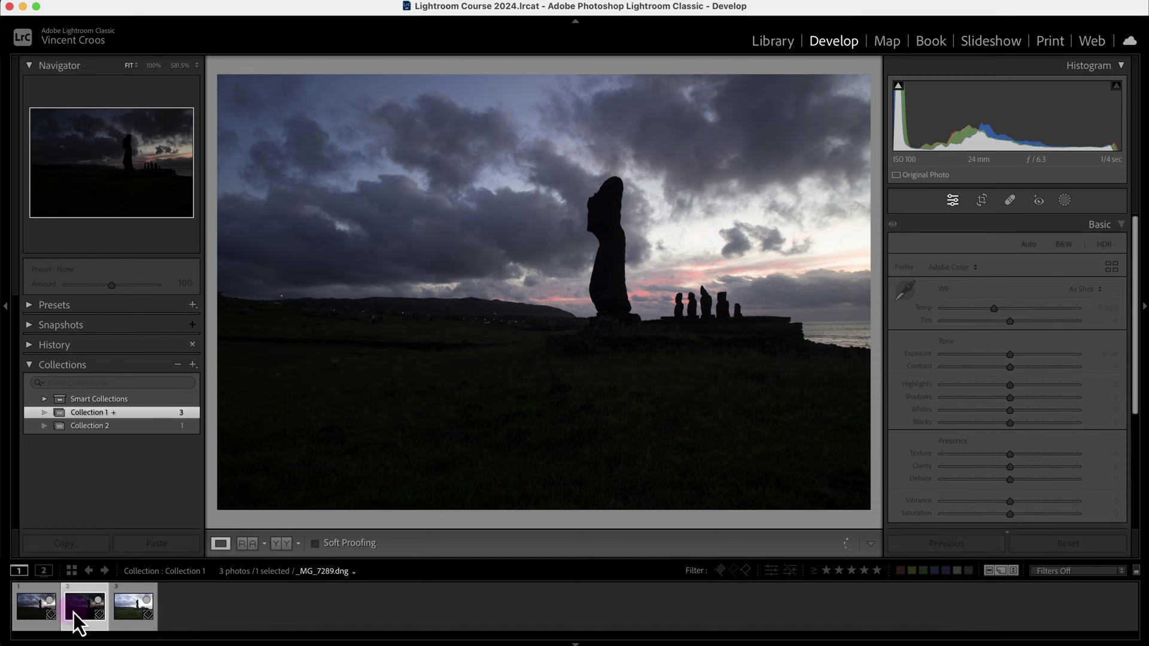
{"action": "left_click", "coordinate": [128, 622]}
{"action": "left_click", "coordinate": [25, 616]}
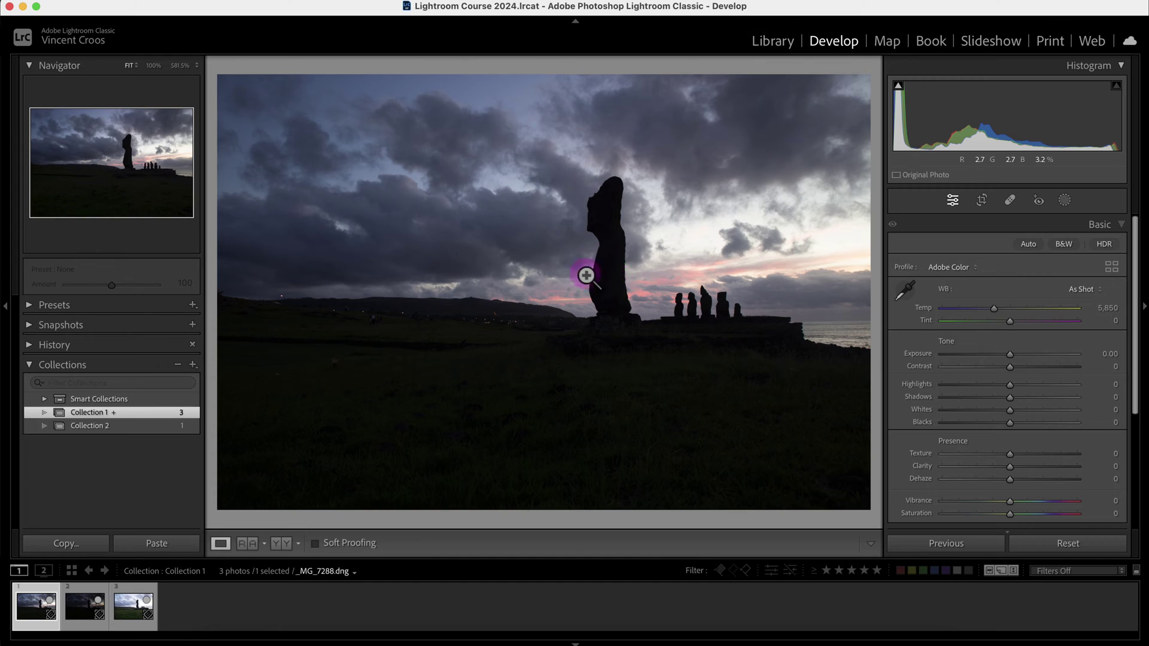
{"action": "left_click", "coordinate": [1104, 244]}
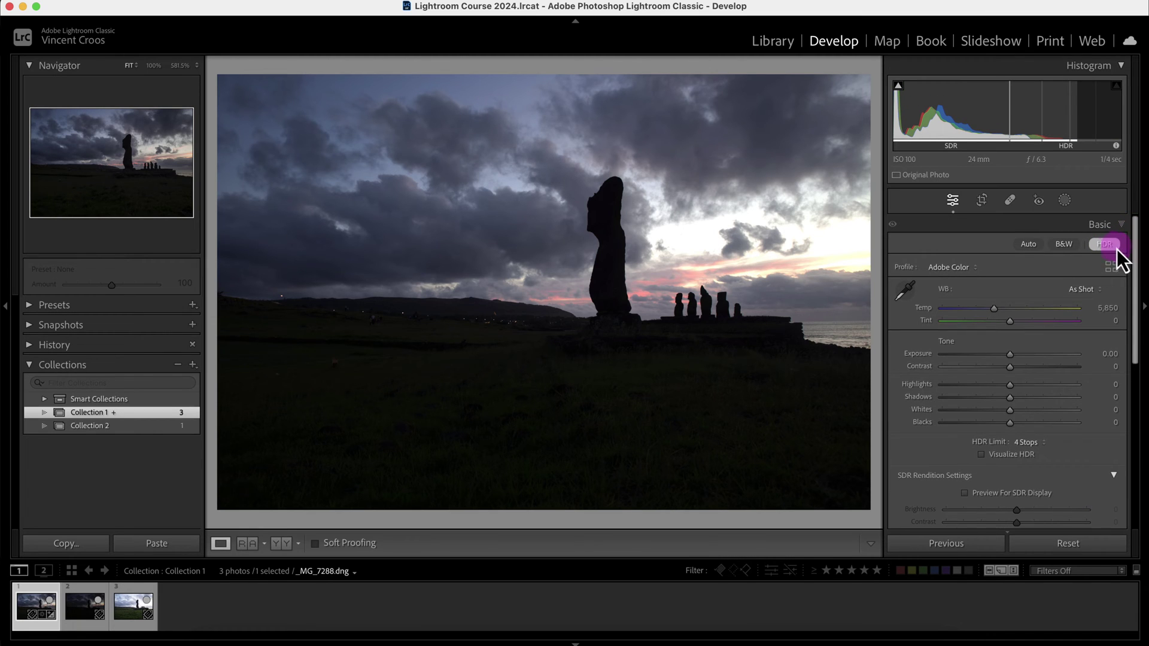
{"action": "left_click_drag", "start_coordinate": [1133, 254], "coordinate": [1022, 307]}
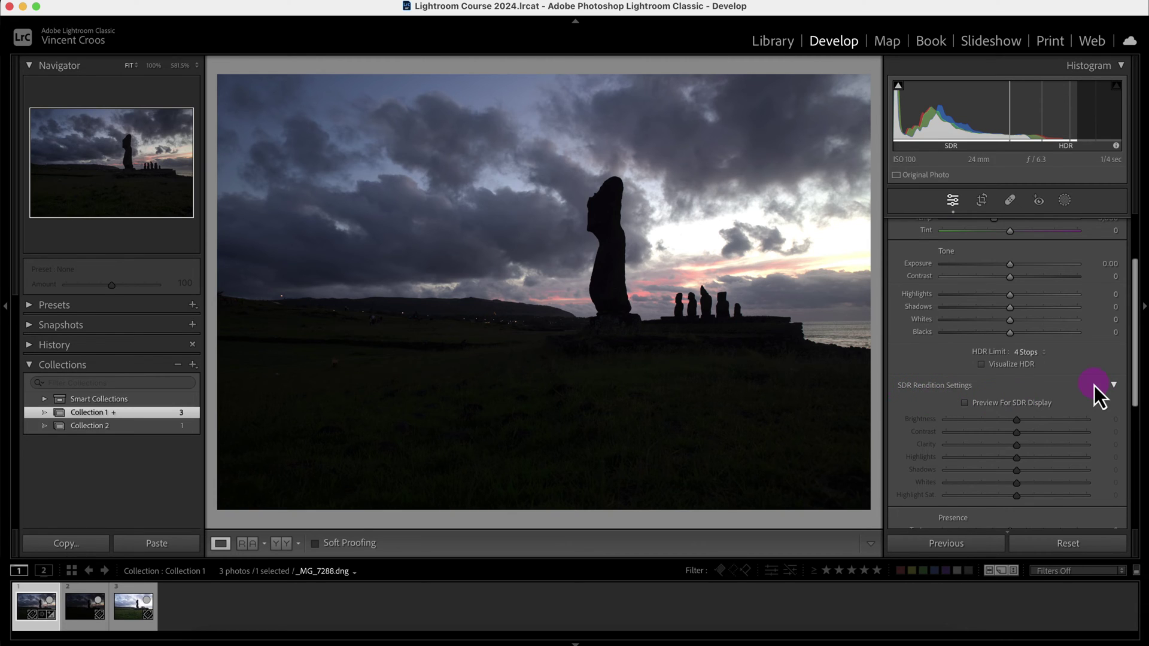
{"action": "left_click_drag", "start_coordinate": [1129, 343], "coordinate": [1140, 281]}
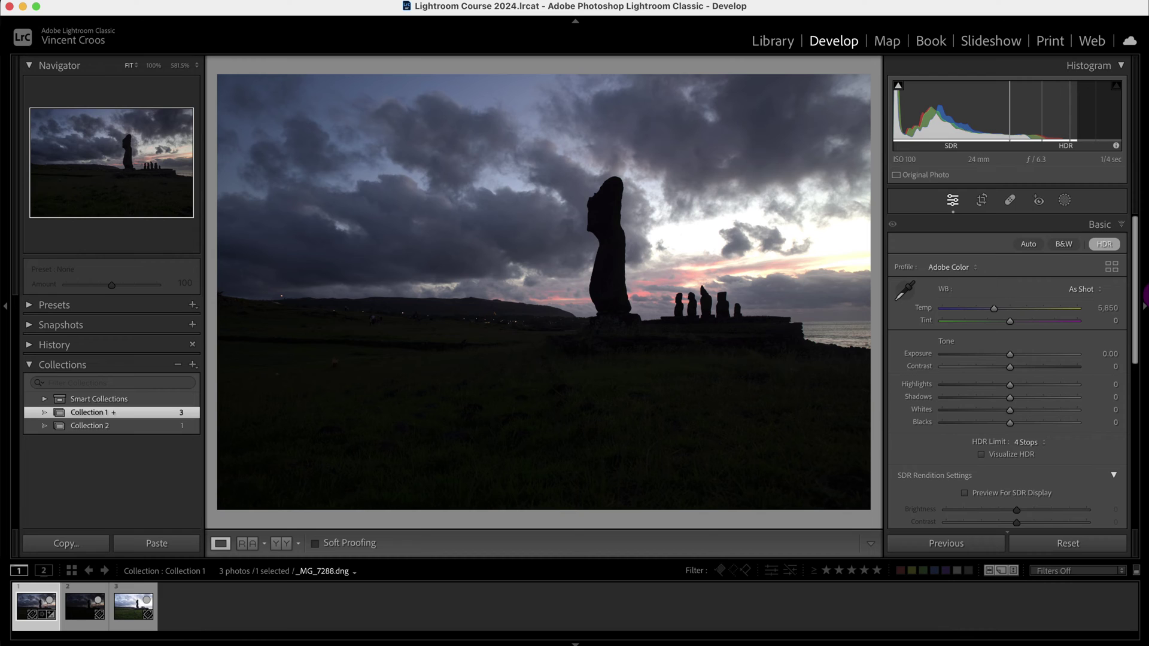
{"action": "left_click", "coordinate": [1105, 245]}
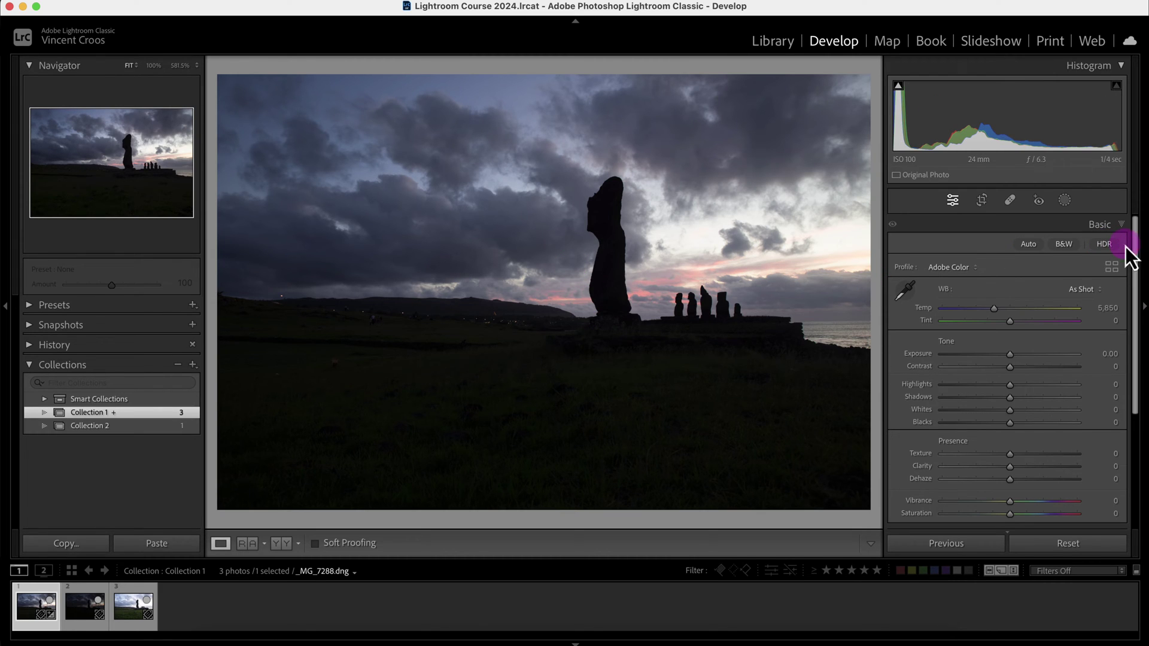
{"action": "left_click", "coordinate": [1104, 245]}
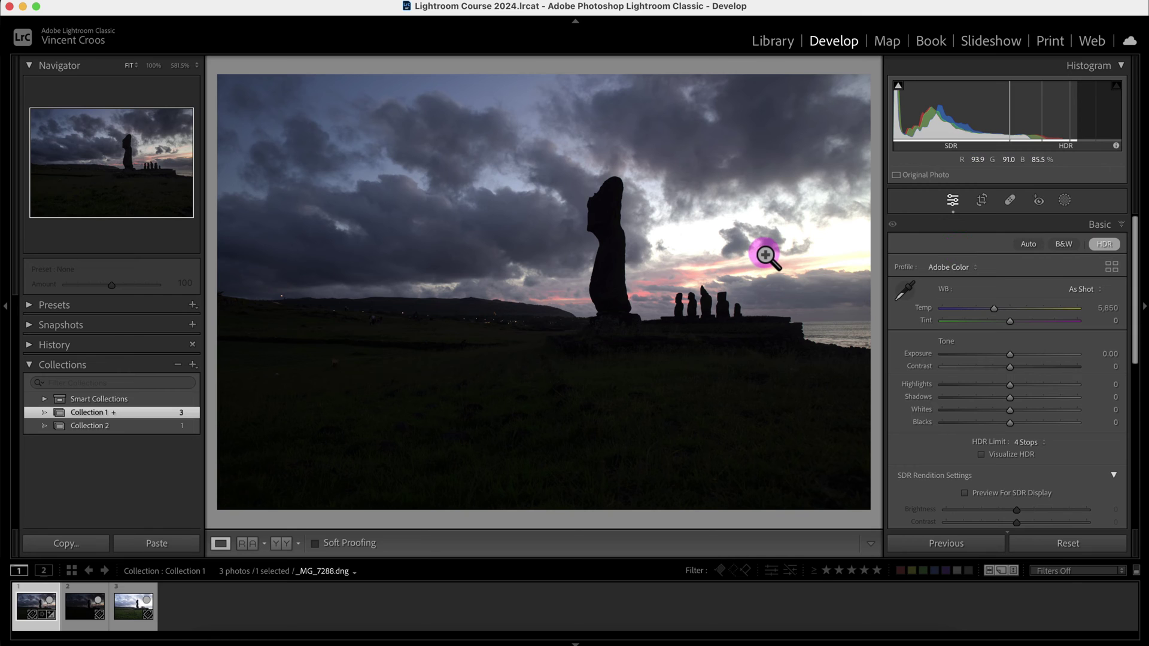
{"action": "key", "text": "y"}
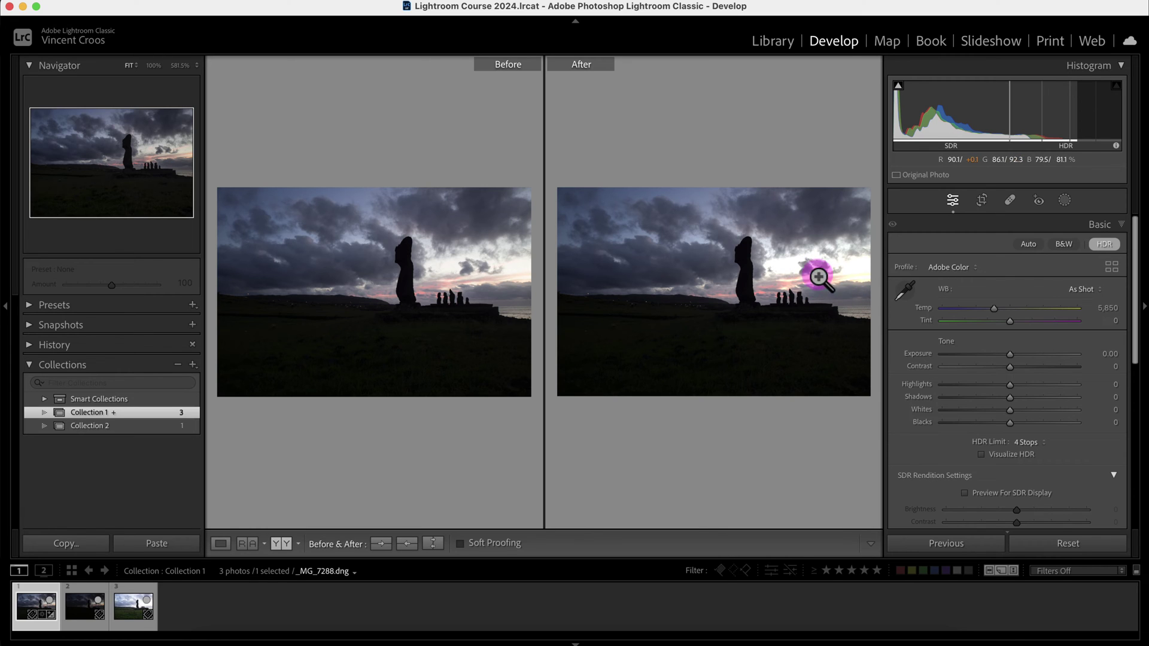
{"action": "left_click", "coordinate": [1101, 247]}
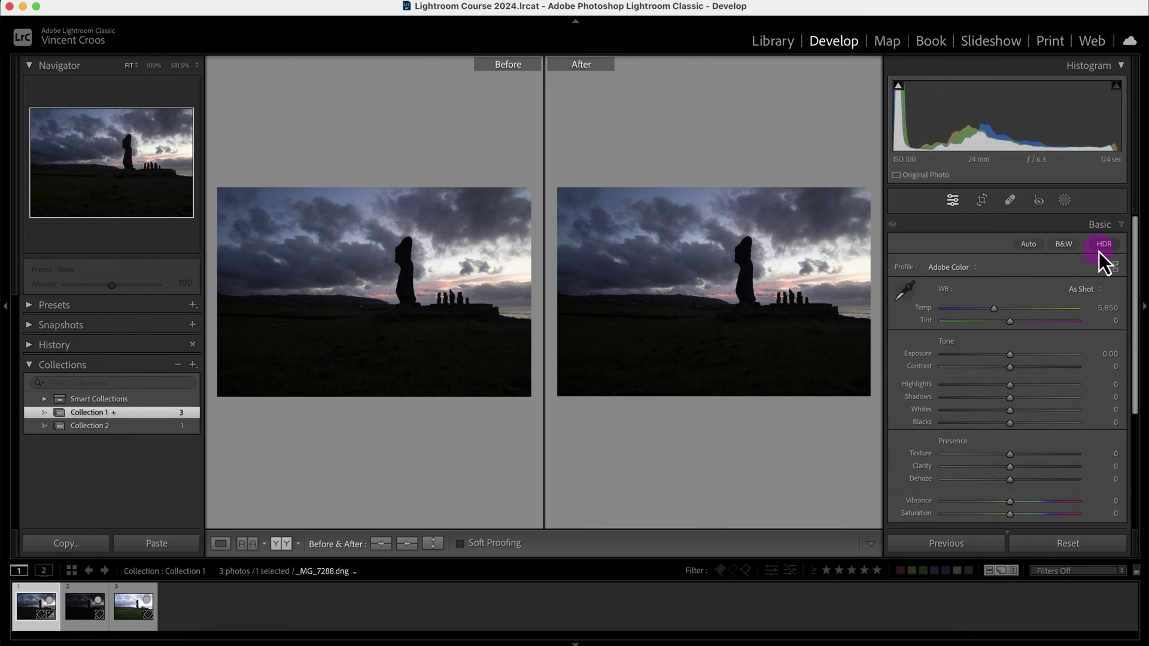
{"action": "left_click", "coordinate": [1105, 244]}
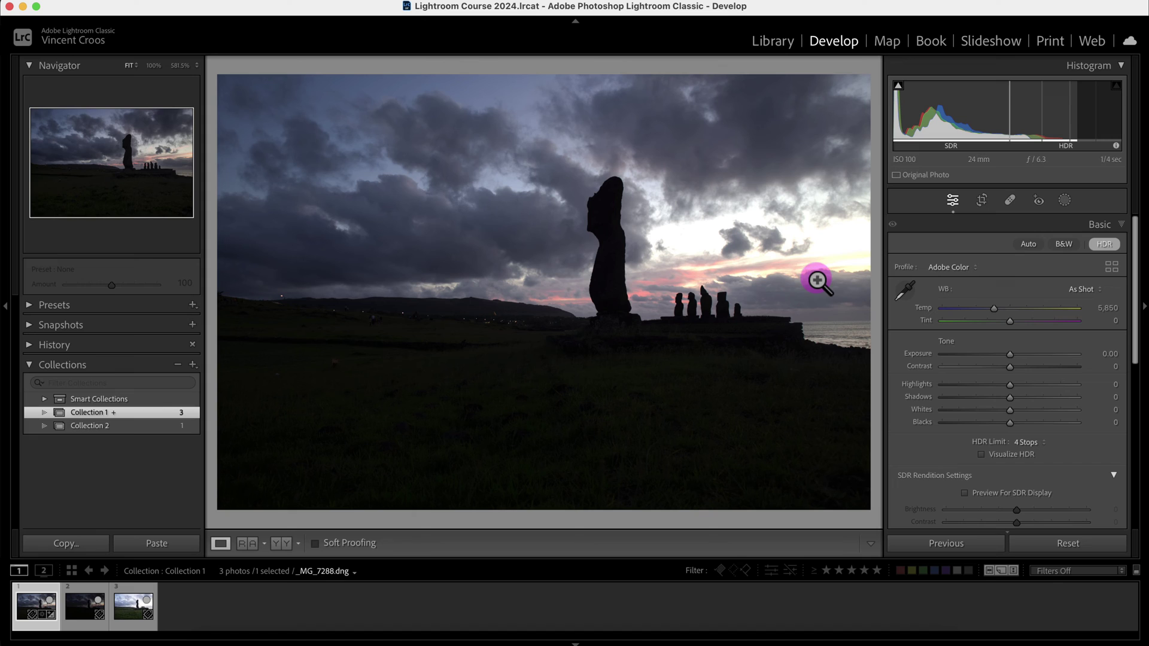
{"action": "key", "text": "y"}
{"action": "right_click", "coordinate": [37, 599]}
{"action": "mouse_move", "coordinate": [77, 575]}
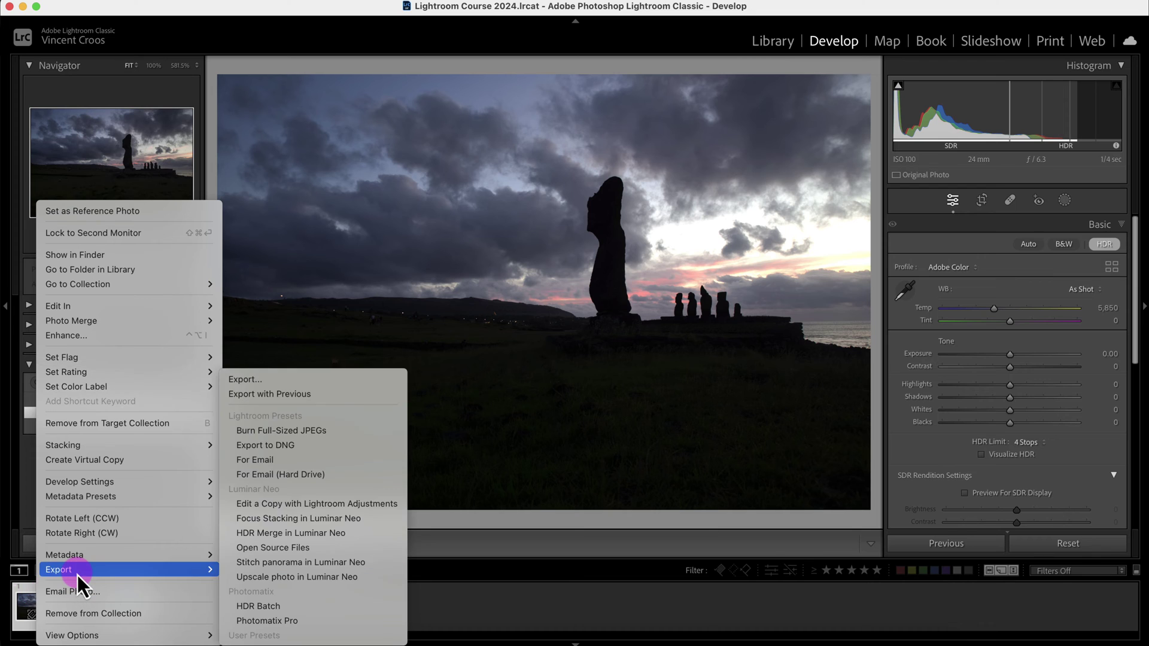
{"action": "left_click", "coordinate": [207, 560]}
{"action": "left_click", "coordinate": [332, 384]}
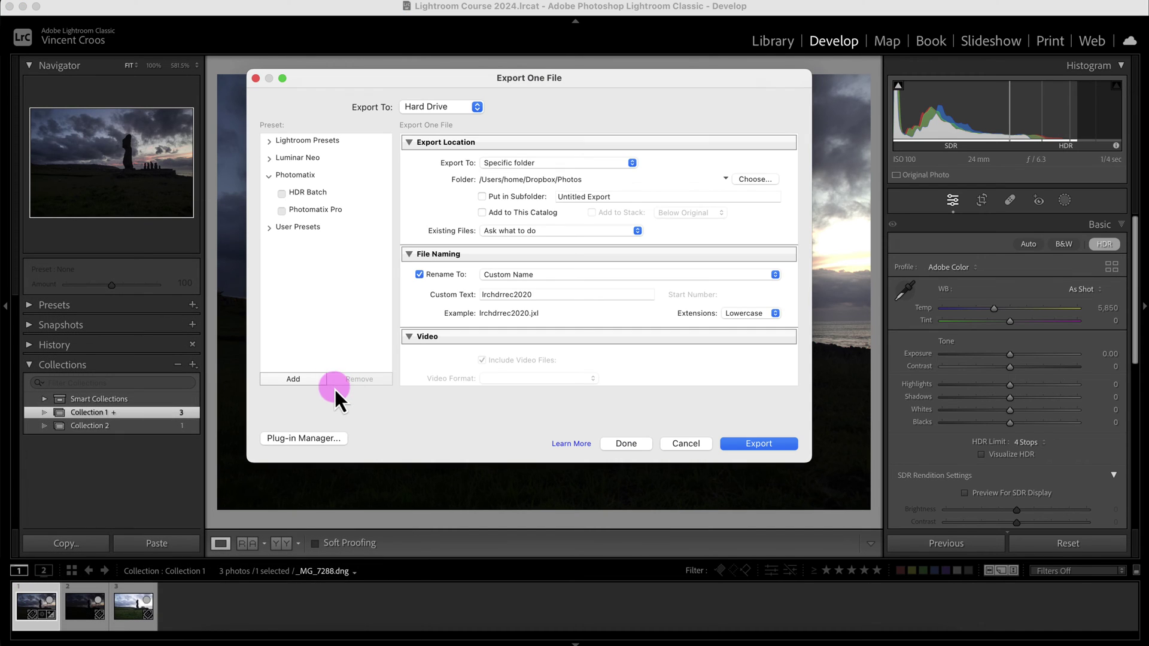
{"action": "scroll", "coordinate": [637, 290], "scroll_direction": "down", "scroll_amount": 1}
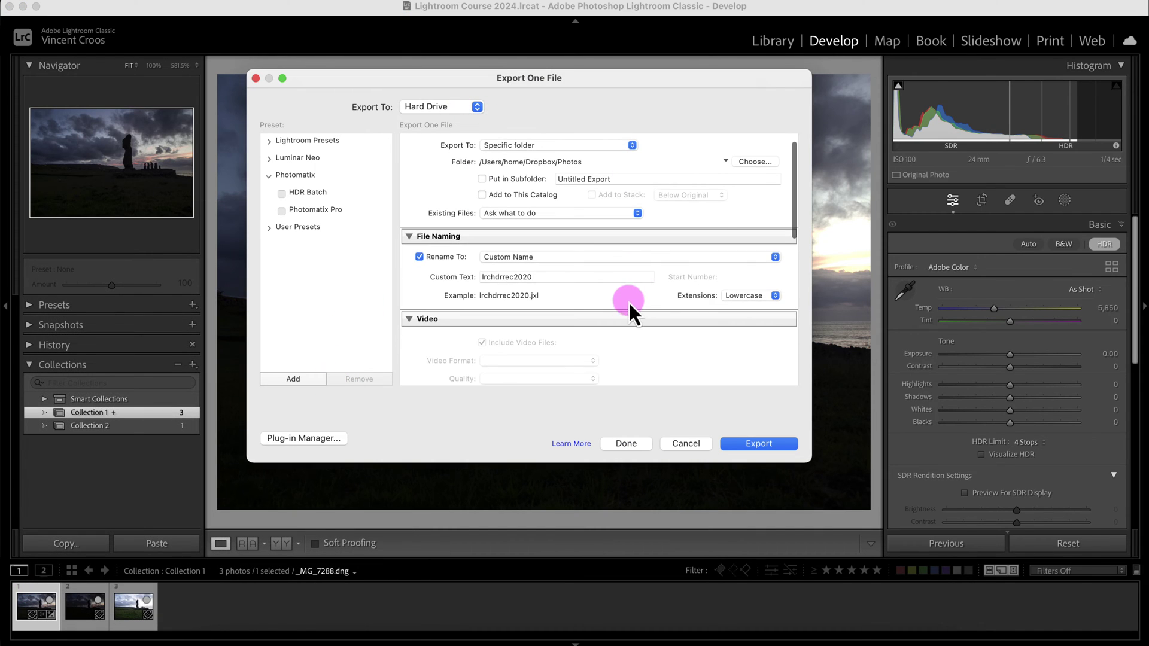
{"action": "left_click_drag", "start_coordinate": [794, 217], "coordinate": [788, 296]}
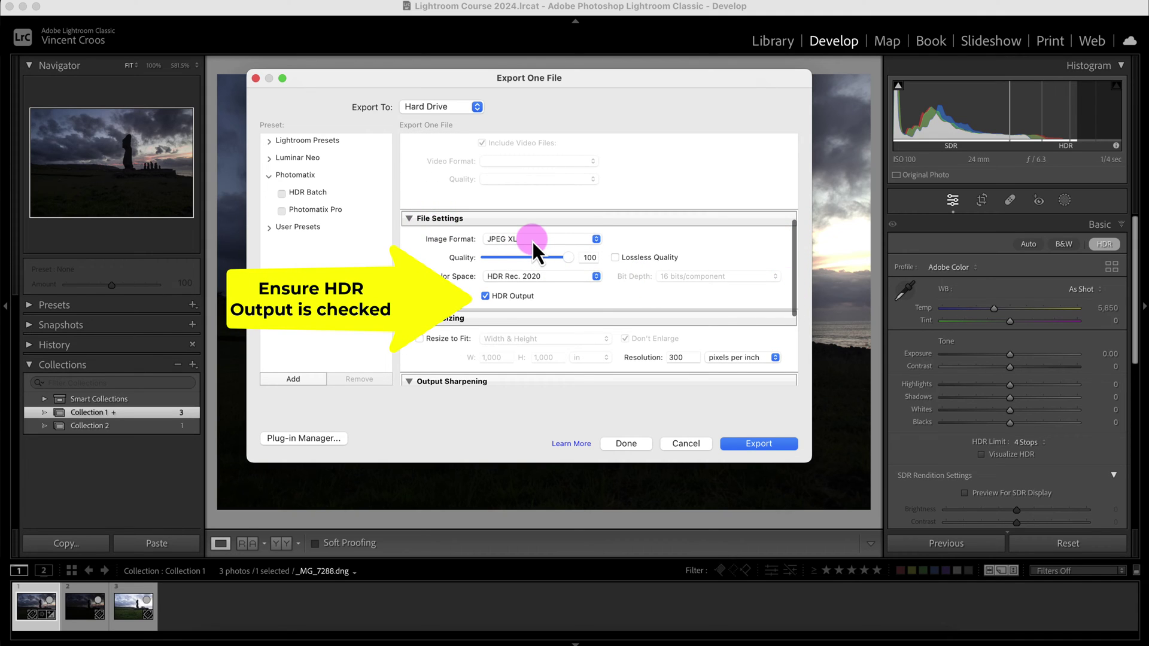
{"action": "left_click", "coordinate": [533, 242]}
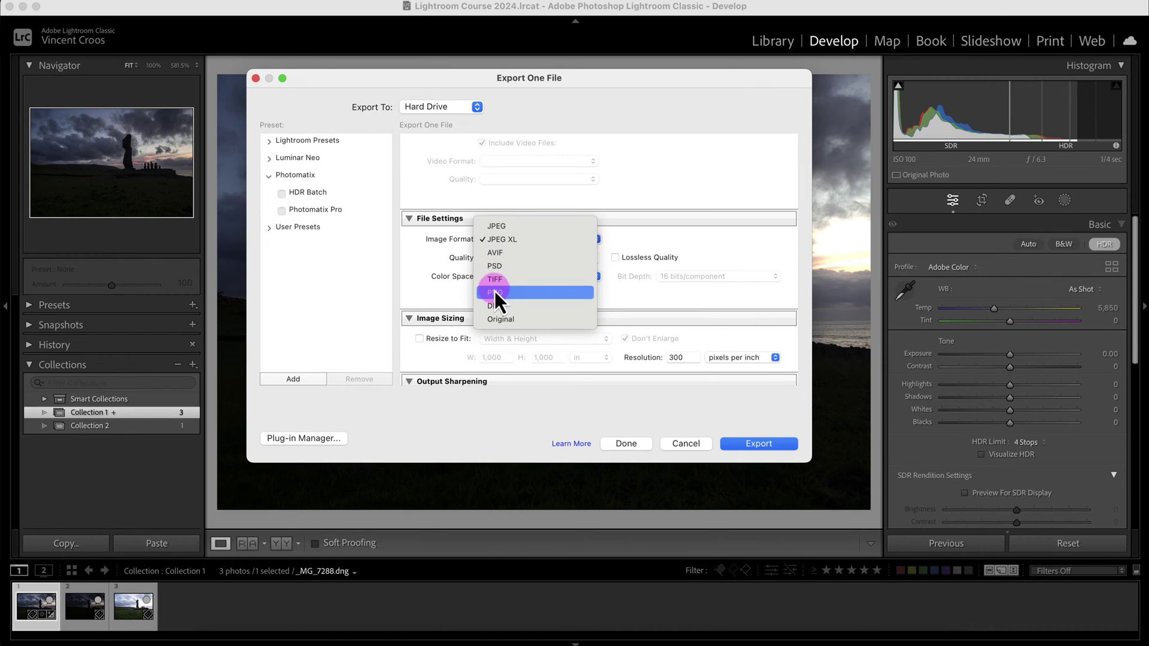
{"action": "left_click", "coordinate": [698, 443]}
{"action": "left_click", "coordinate": [685, 446]}
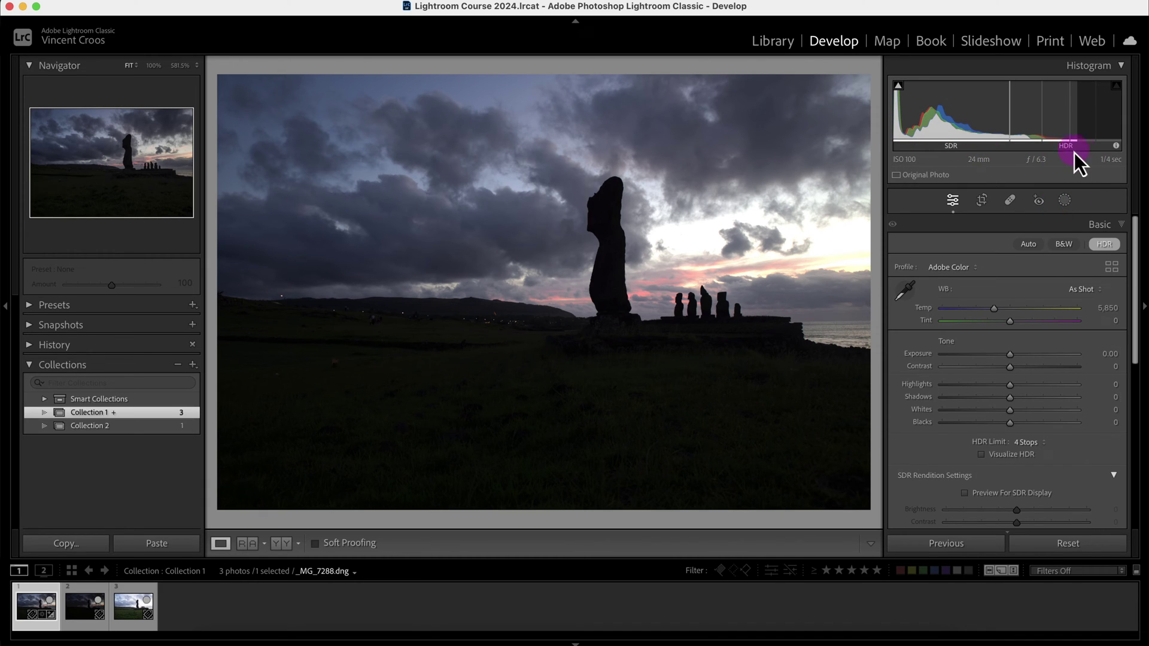
{"action": "left_click", "coordinate": [1106, 245]}
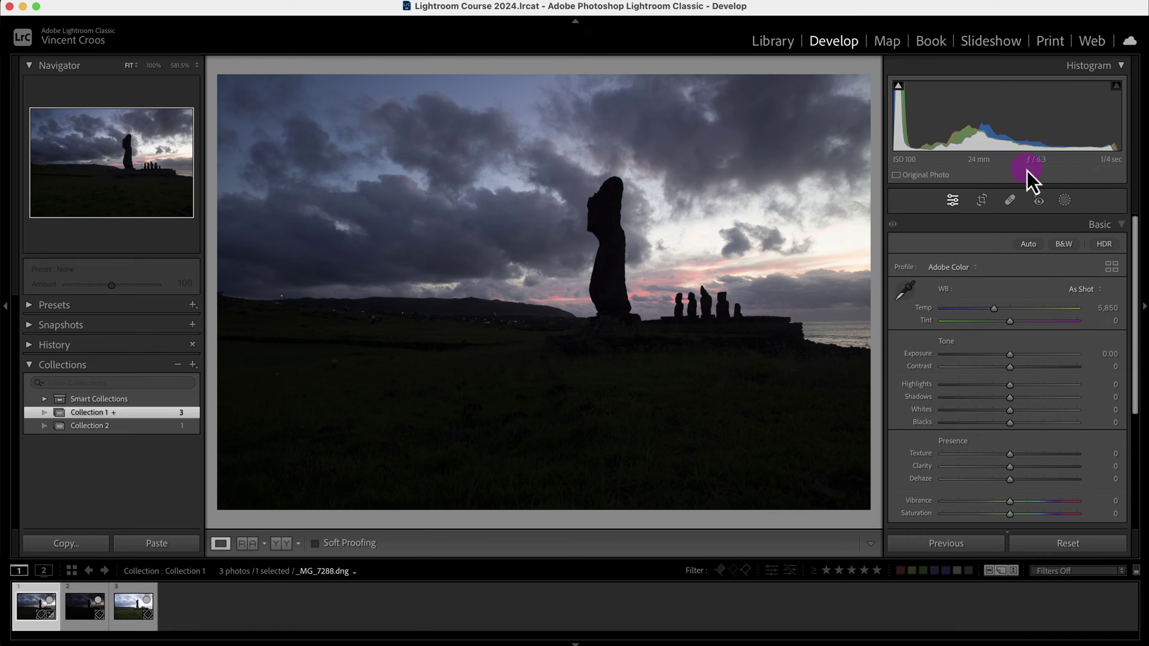
{"action": "left_click", "coordinate": [1102, 246]}
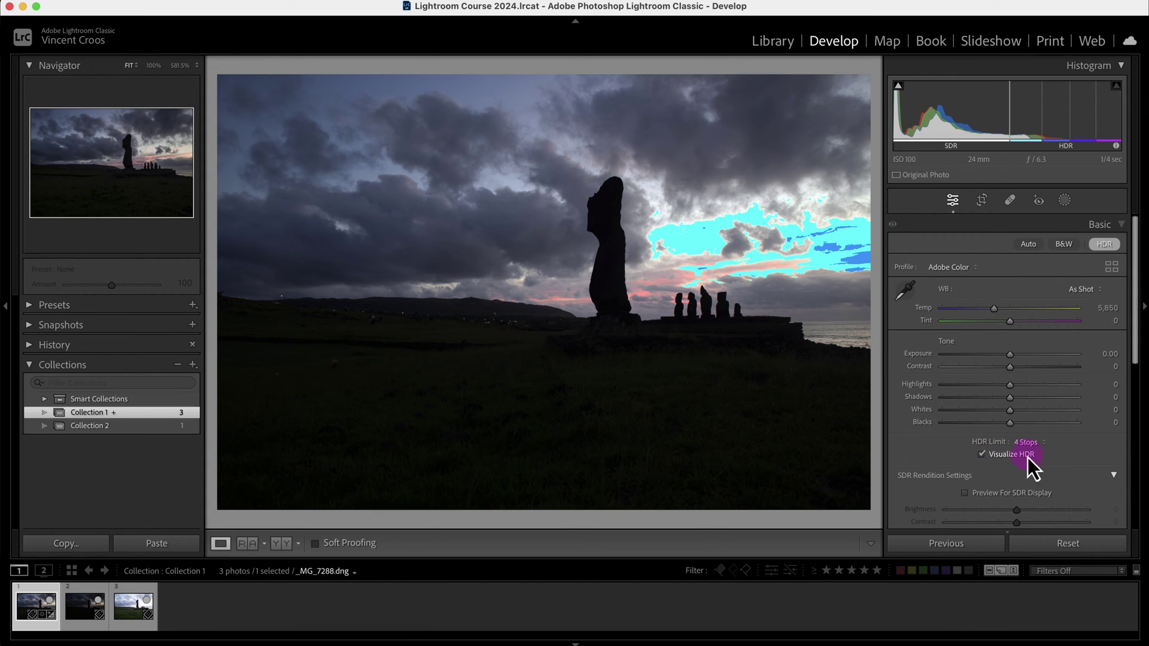
{"action": "mouse_move", "coordinate": [1032, 125]}
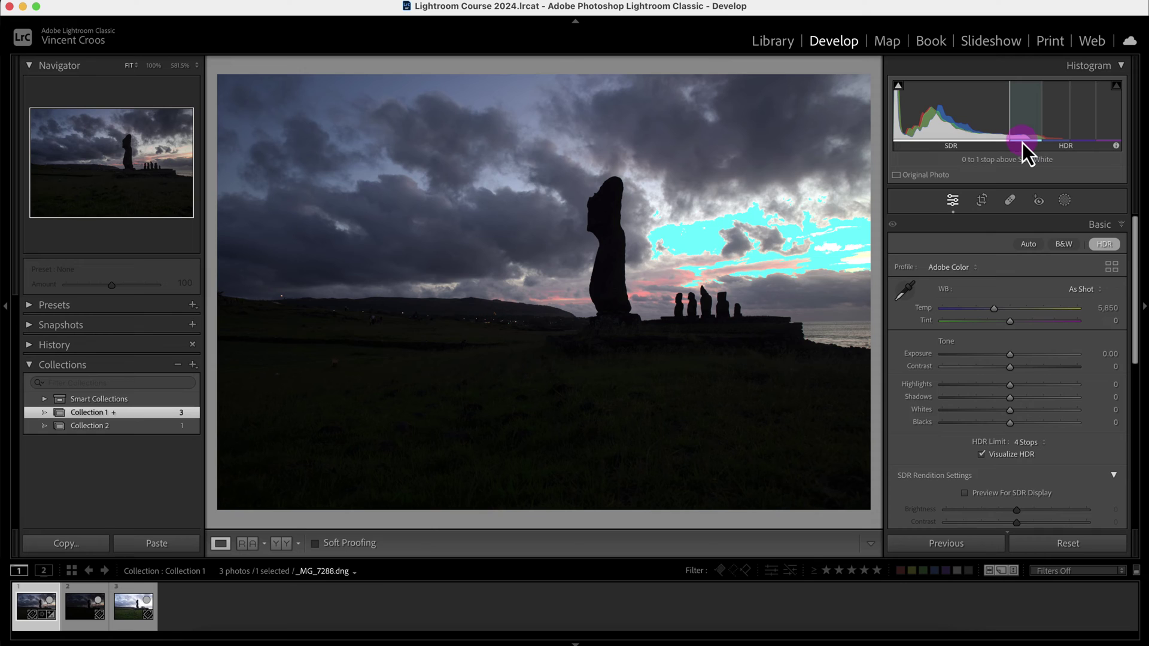
{"action": "mouse_move", "coordinate": [1061, 142]}
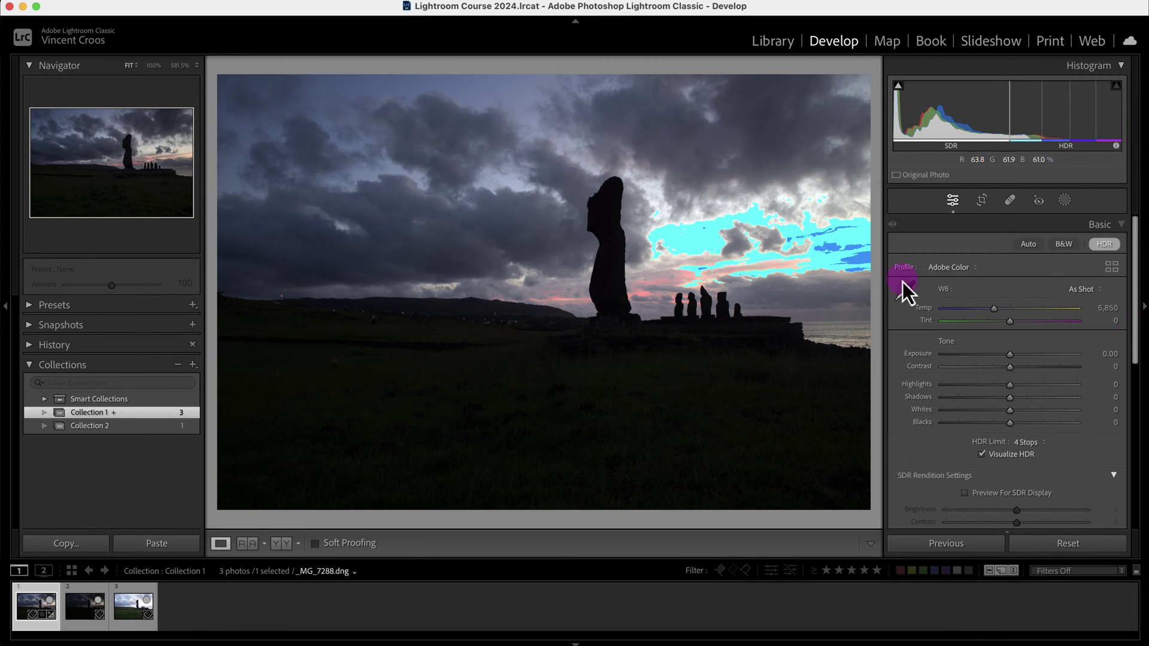
{"action": "left_click_drag", "start_coordinate": [1042, 413], "coordinate": [1065, 412]}
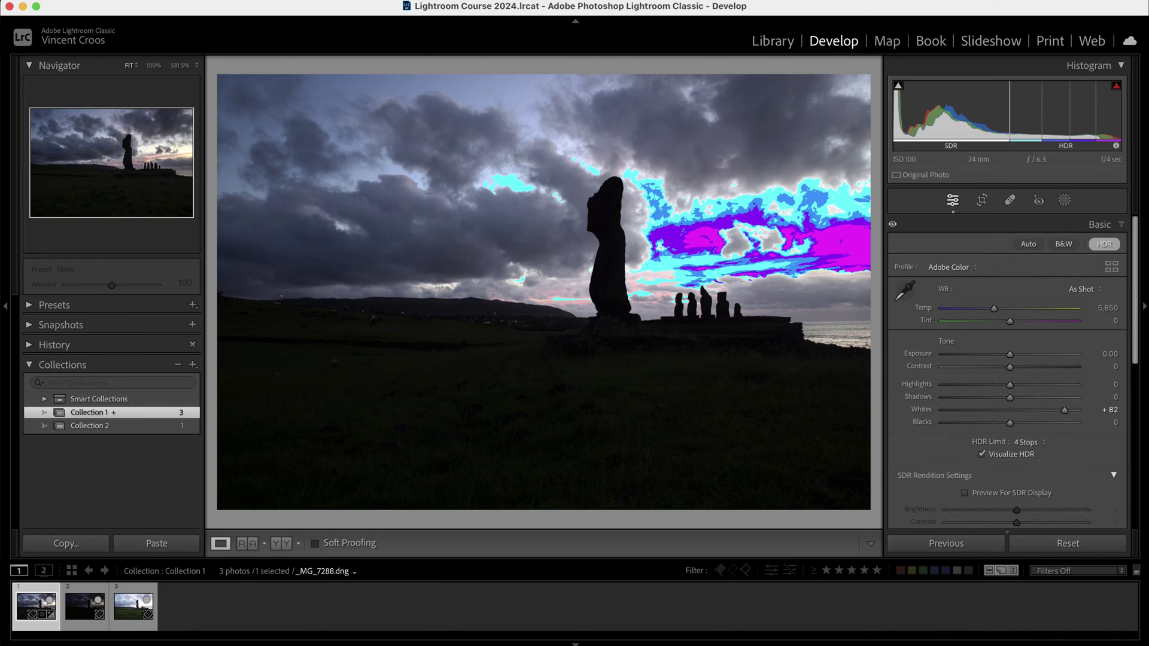
{"action": "left_click", "coordinate": [1073, 414]}
{"action": "double_click", "coordinate": [1068, 412]}
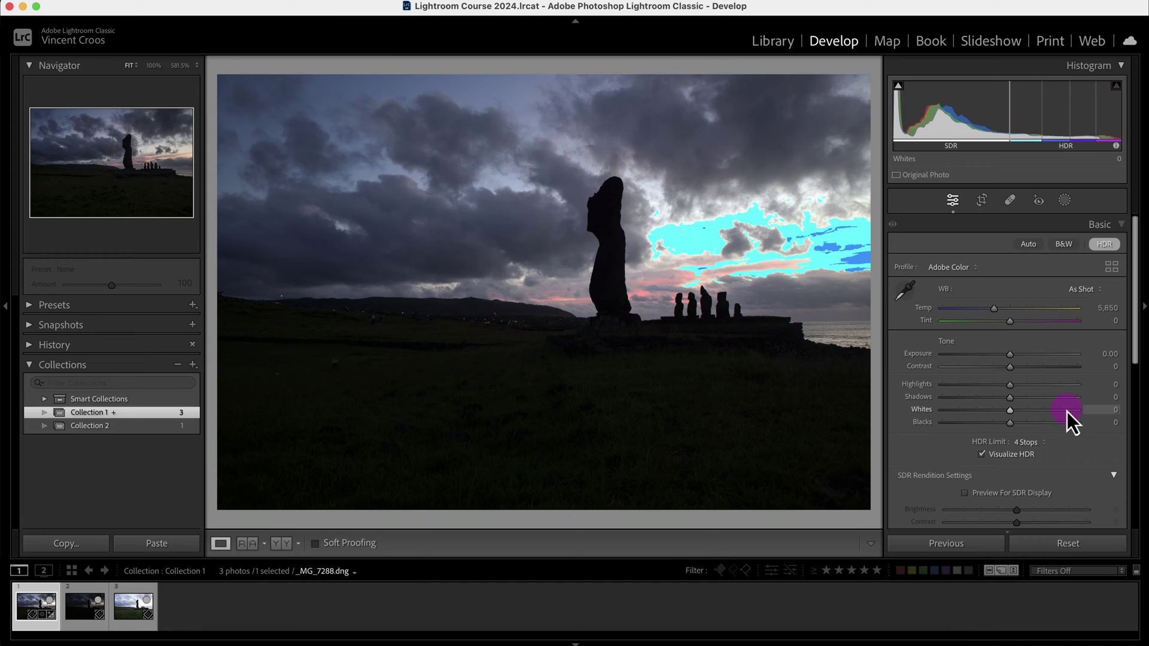
{"action": "left_click", "coordinate": [983, 455]}
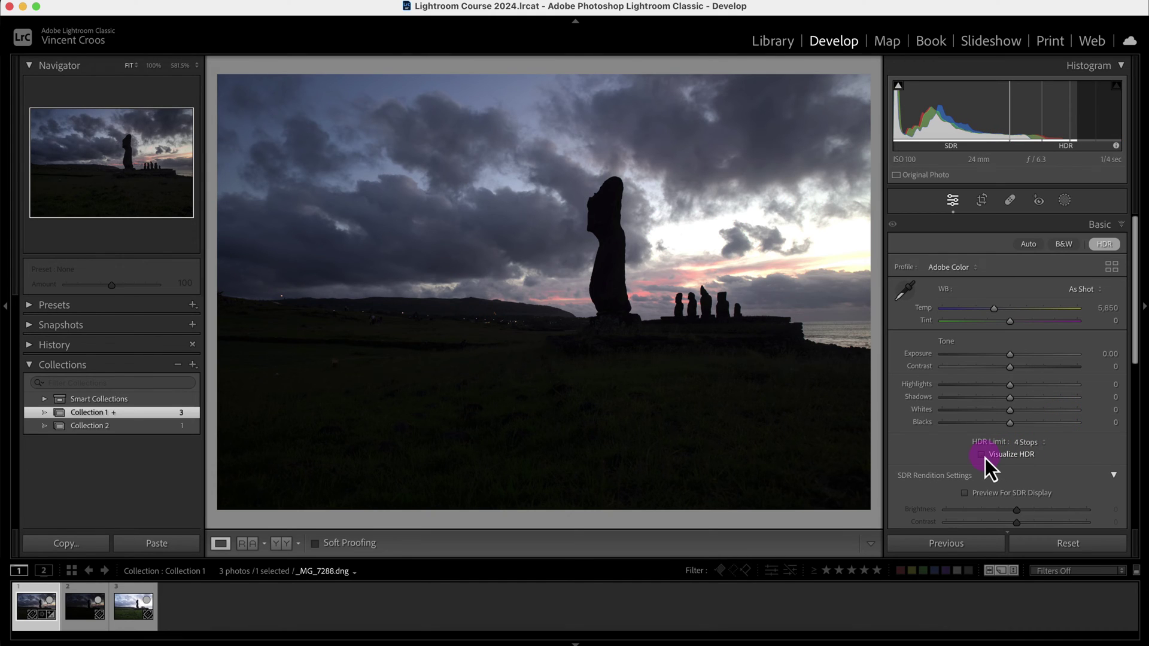
Step: Set Whites to +31 on _MG_7288.dng, using the clipping overlay to avoid blown highlights
{"action": "left_click", "coordinate": [996, 357]}
{"action": "left_click", "coordinate": [1114, 88]}
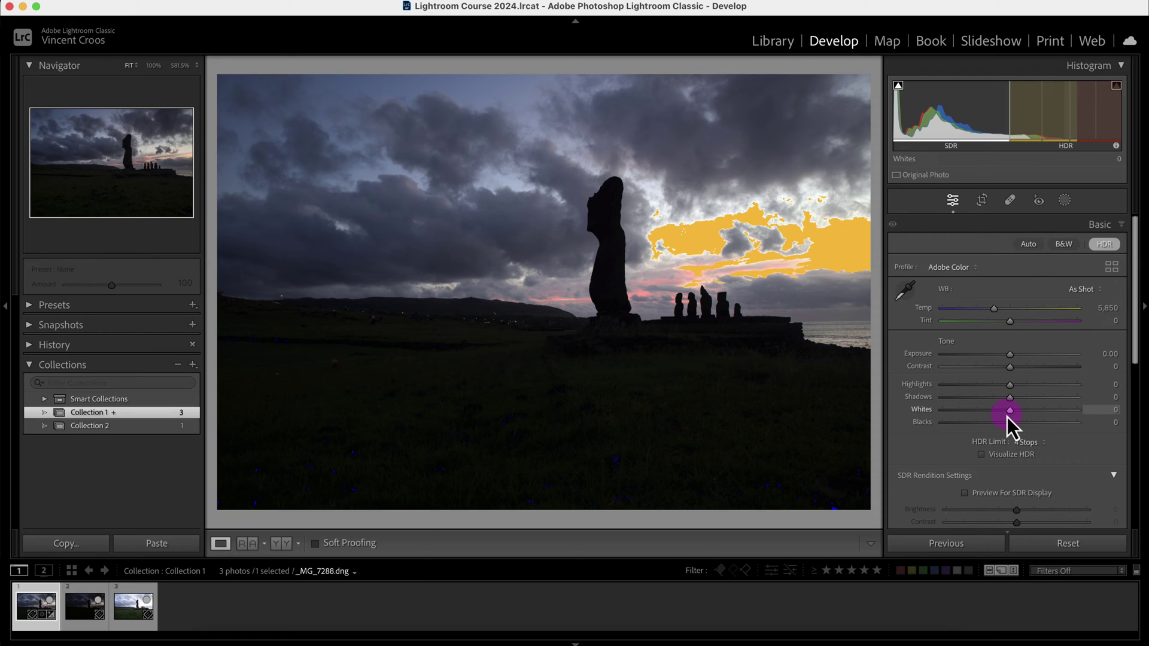
{"action": "left_click_drag", "start_coordinate": [1012, 416], "coordinate": [1061, 418]}
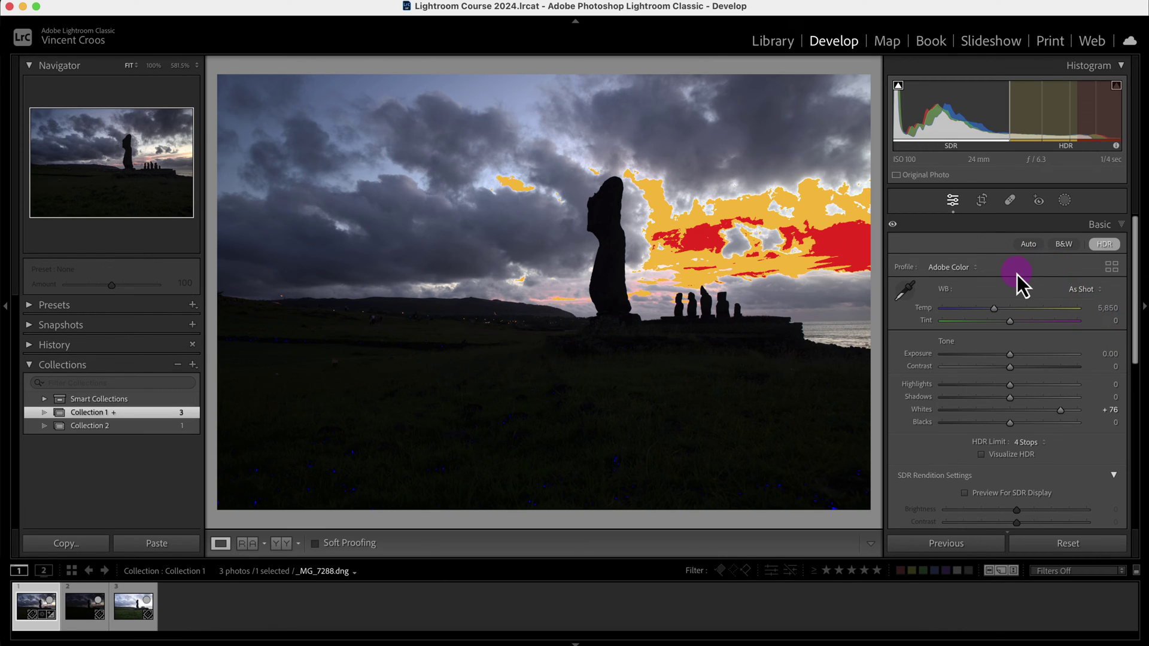
{"action": "key", "text": "j"}
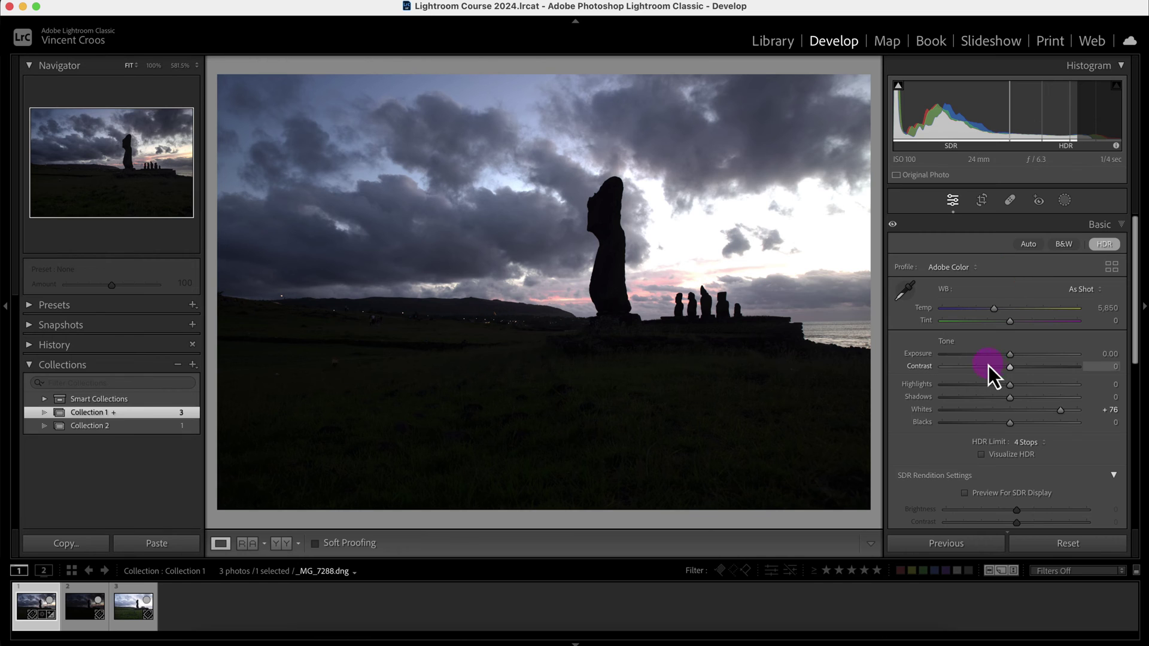
{"action": "left_click_drag", "start_coordinate": [1061, 411], "coordinate": [1033, 411]}
{"action": "key", "text": "j"}
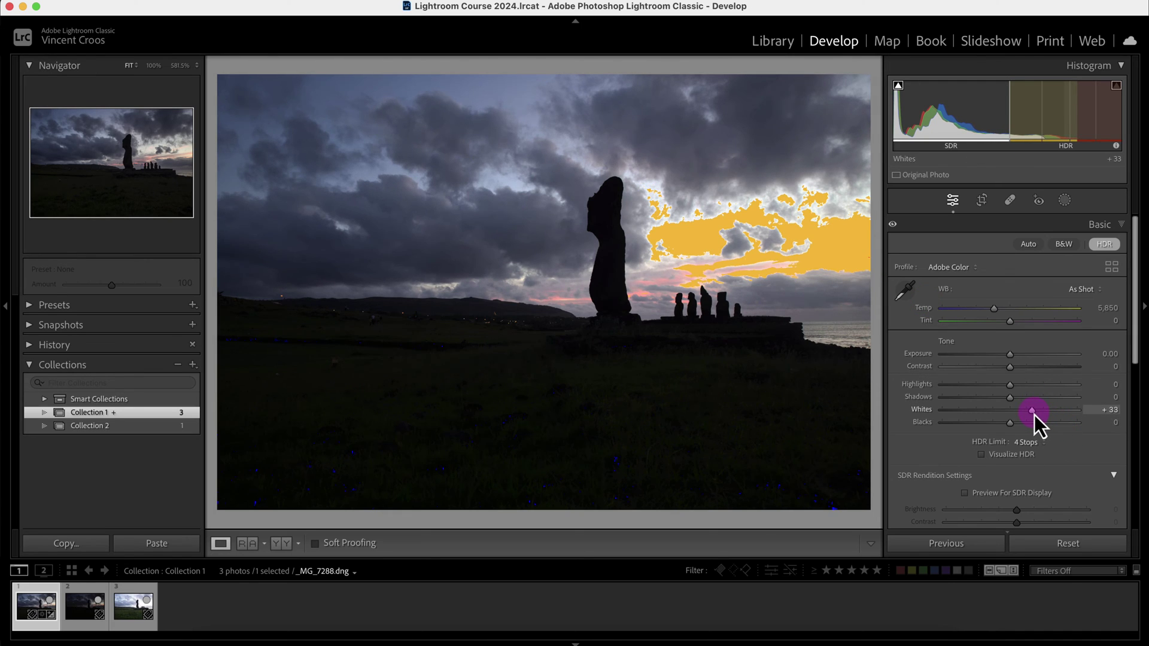
{"action": "left_click_drag", "start_coordinate": [1035, 414], "coordinate": [1033, 413]}
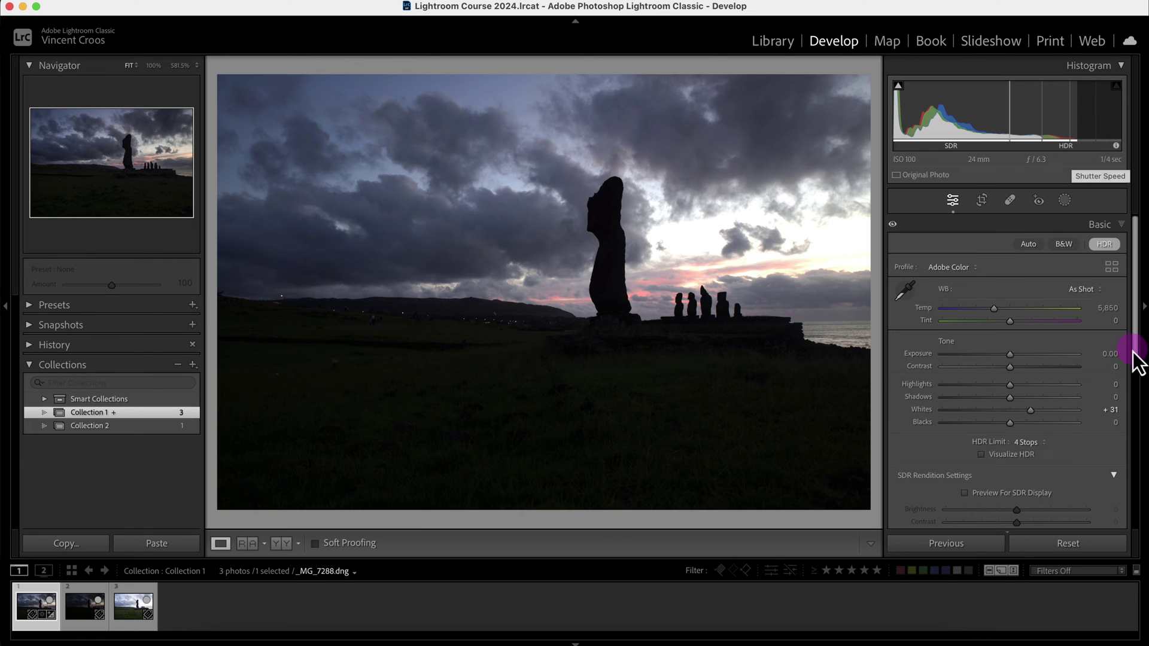
Step: Lift Shadows to +100 and boost Vibrance to brighten the grassy foreground
{"action": "scroll", "coordinate": [1140, 347], "scroll_direction": "down", "scroll_amount": 2}
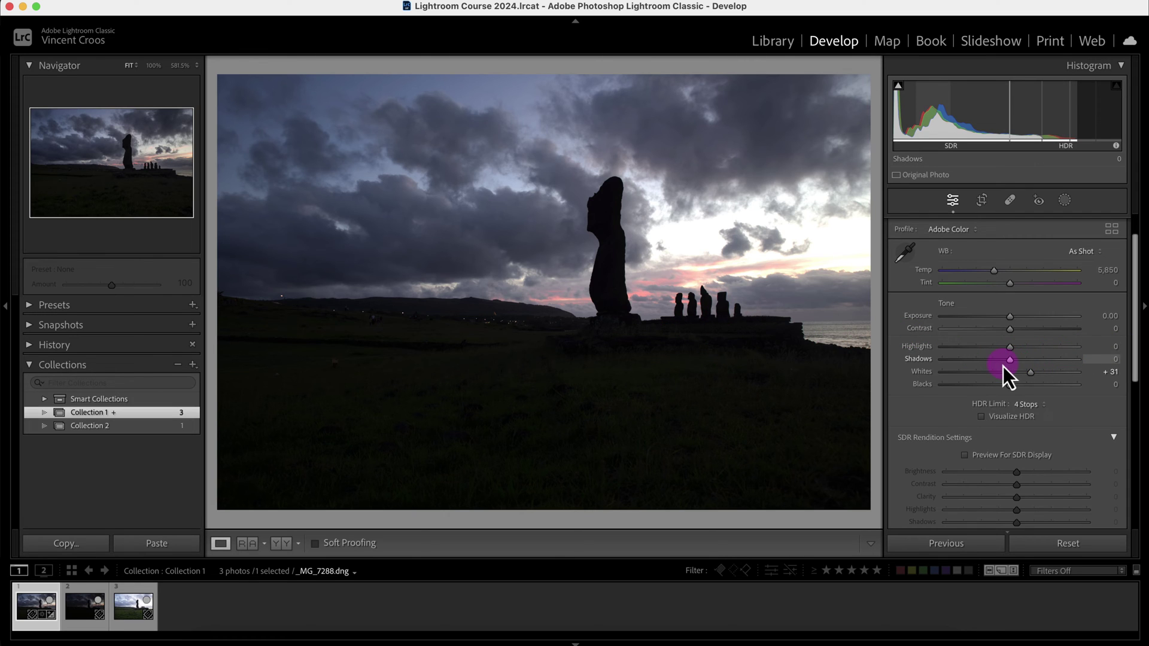
{"action": "left_click_drag", "start_coordinate": [1010, 361], "coordinate": [1135, 476]}
{"action": "mouse_move", "coordinate": [1017, 448]}
{"action": "left_mouse_down"}
{"action": "mouse_move", "coordinate": [1043, 450]}
{"action": "mouse_move", "coordinate": [1029, 462]}
{"action": "left_mouse_up"}
Step: Compare the edit before and after side by side, then return to the single-photo view
{"action": "key", "text": "y"}
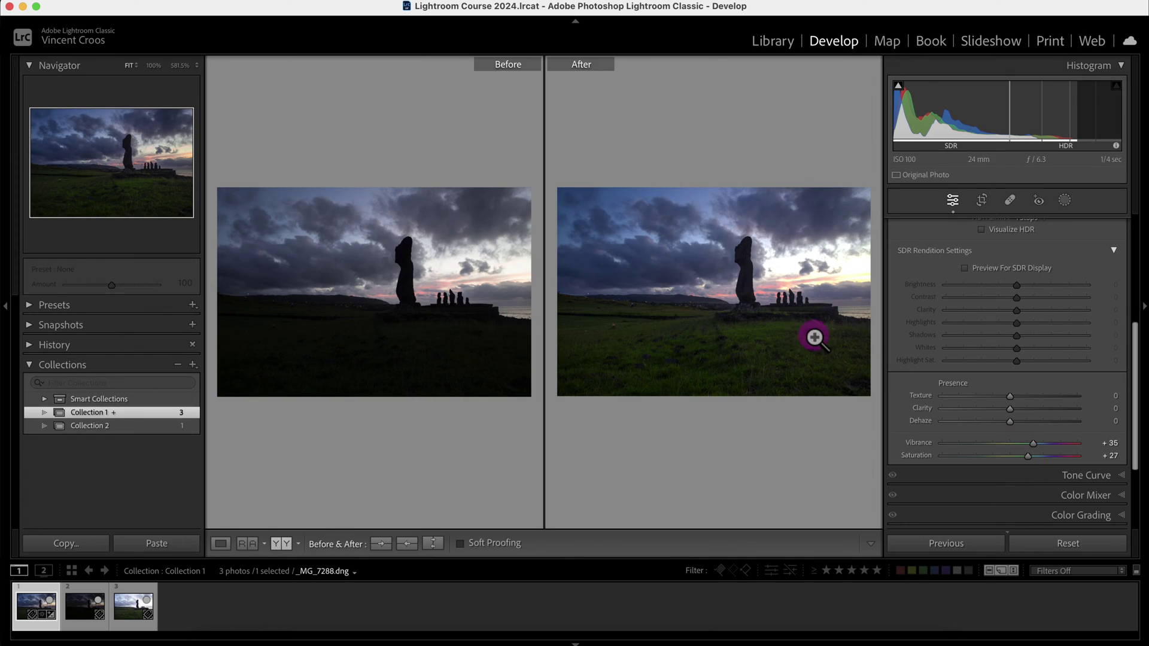
{"action": "scroll", "coordinate": [383, 302], "scroll_direction": "up", "scroll_amount": 5}
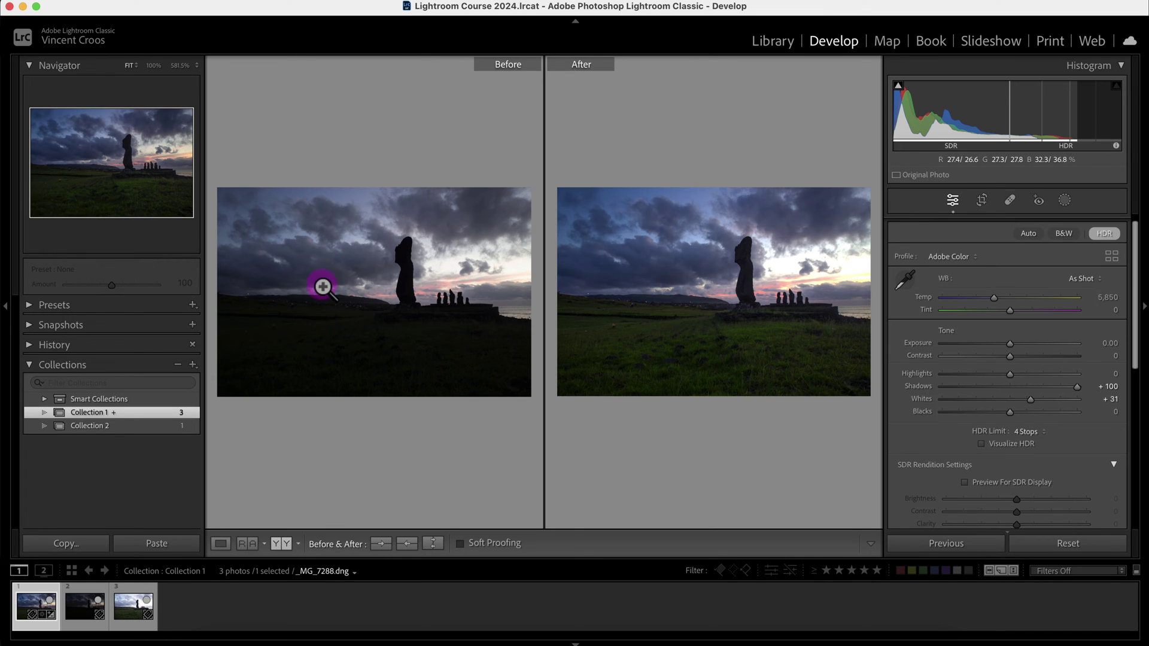
{"action": "key", "text": "y"}
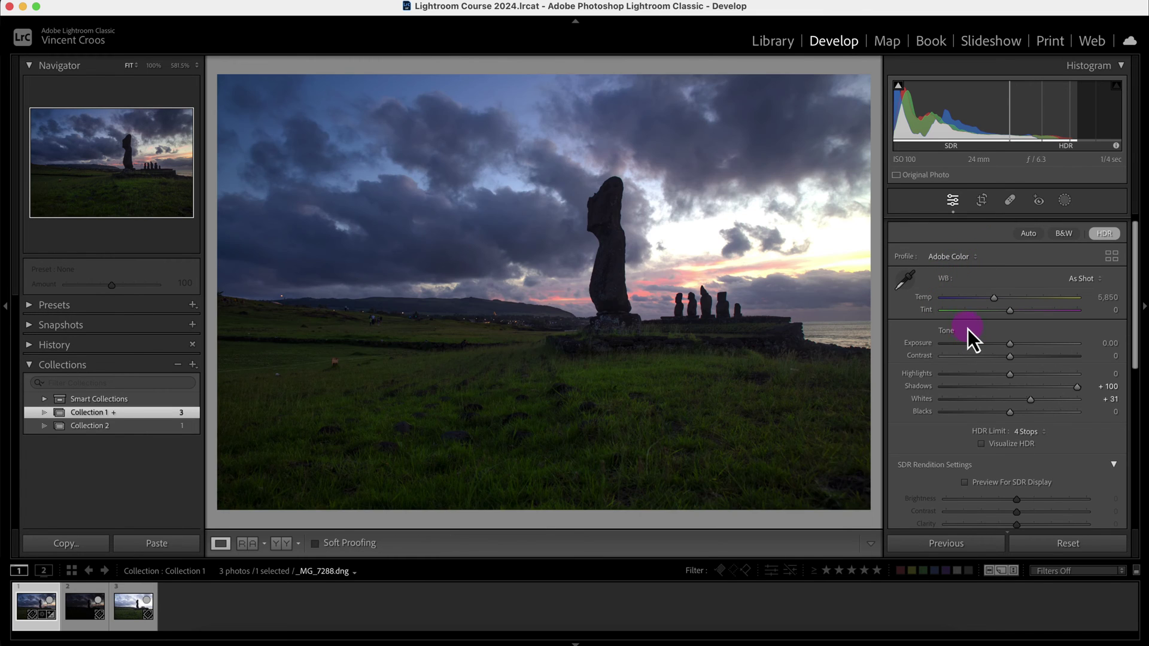
{"action": "left_click_drag", "start_coordinate": [1144, 308], "coordinate": [1134, 285]}
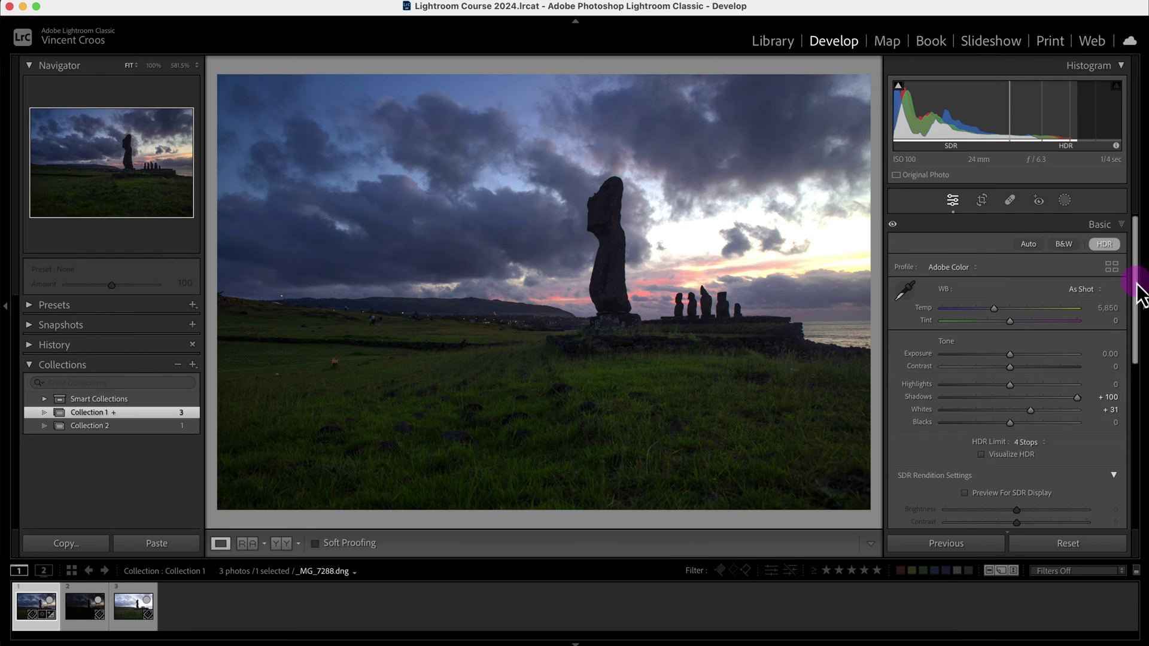
{"action": "scroll", "coordinate": [1140, 293], "scroll_direction": "down", "scroll_amount": 1}
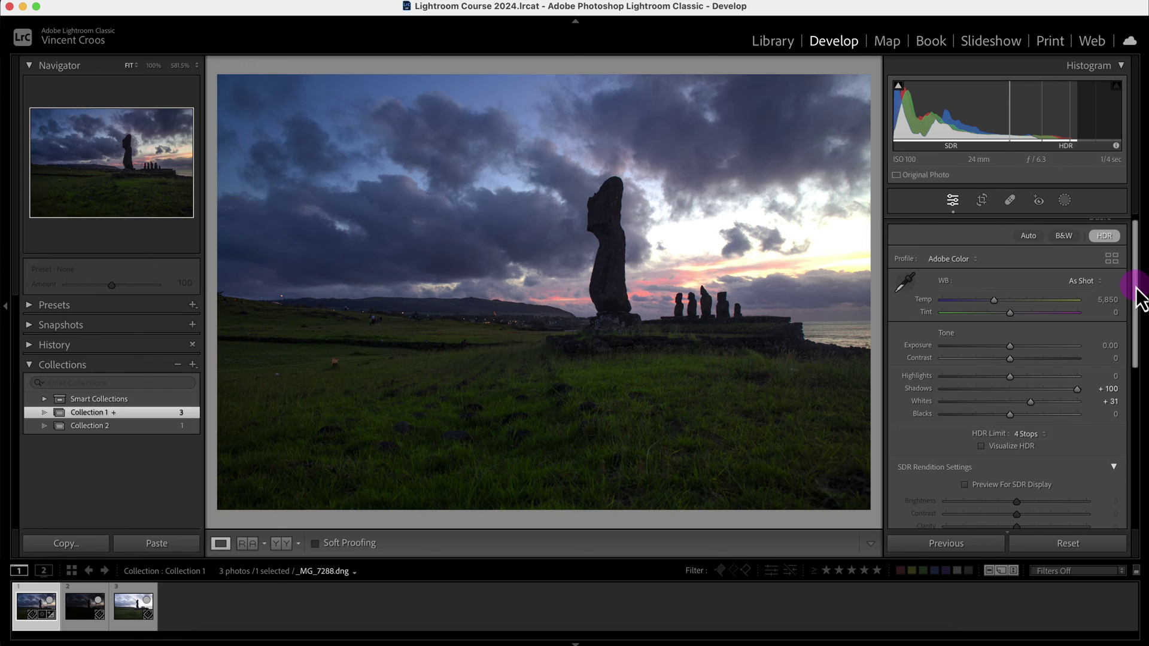
{"action": "scroll", "coordinate": [1137, 291], "scroll_direction": "up", "scroll_amount": 1}
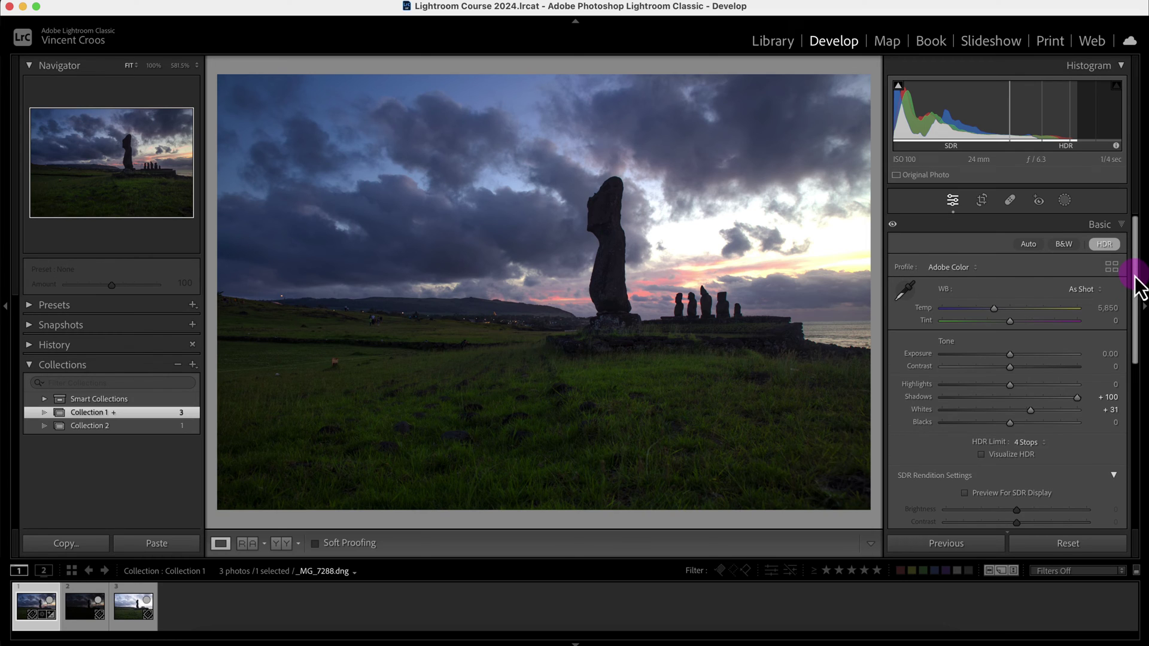
Step: Preview the SDR rendition and raise its Contrast to +35 and Clarity to +48
{"action": "left_click_drag", "start_coordinate": [1139, 289], "coordinate": [1006, 358]}
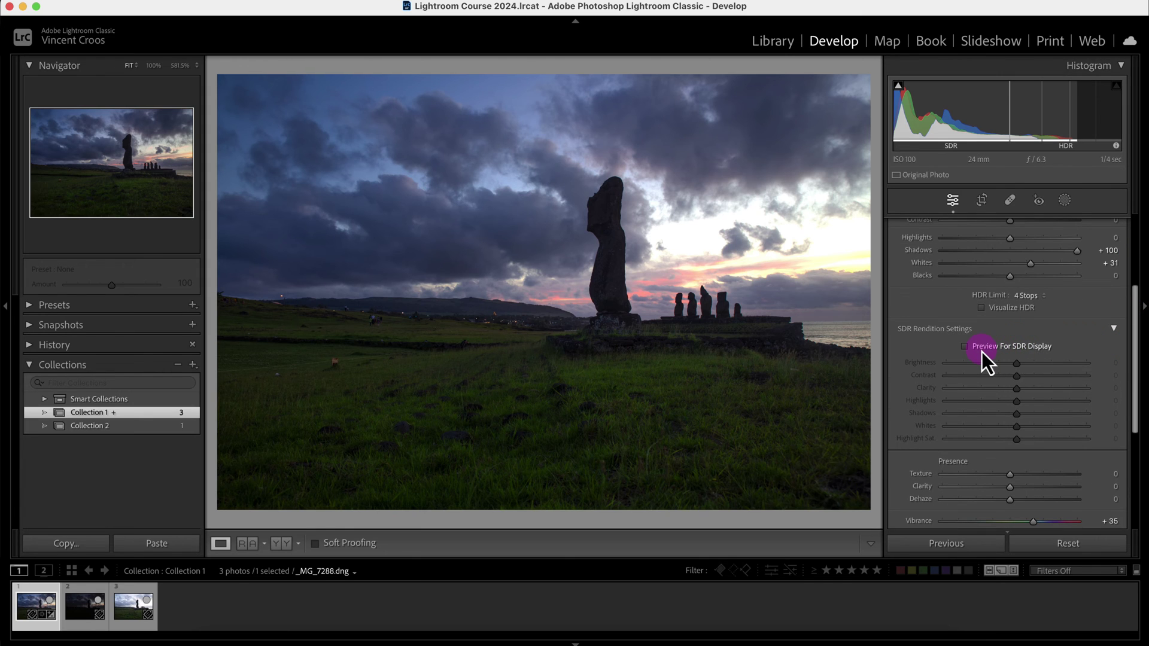
{"action": "left_click", "coordinate": [982, 351]}
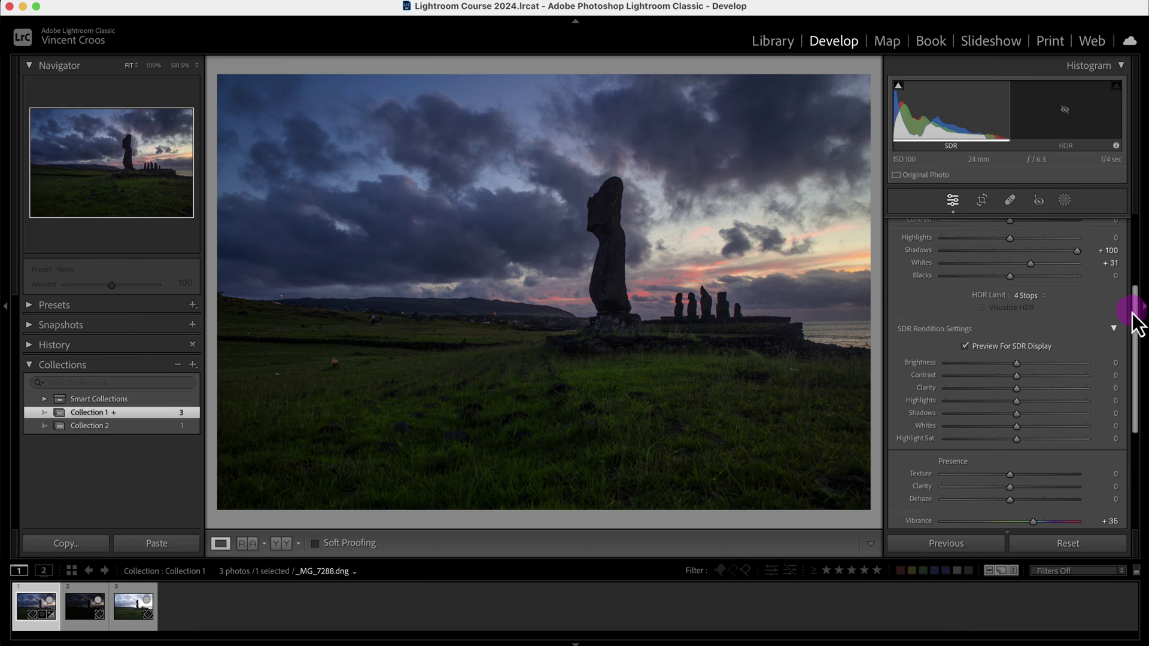
{"action": "left_click_drag", "start_coordinate": [1138, 323], "coordinate": [1134, 329]}
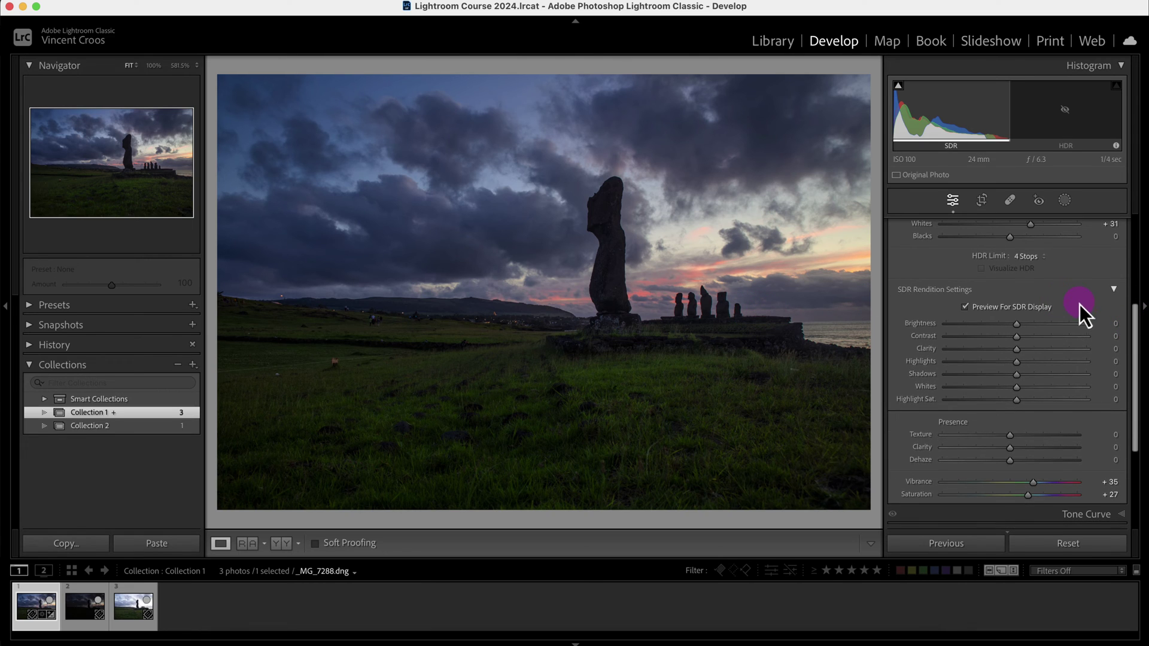
{"action": "left_click_drag", "start_coordinate": [1020, 344], "coordinate": [1051, 351]}
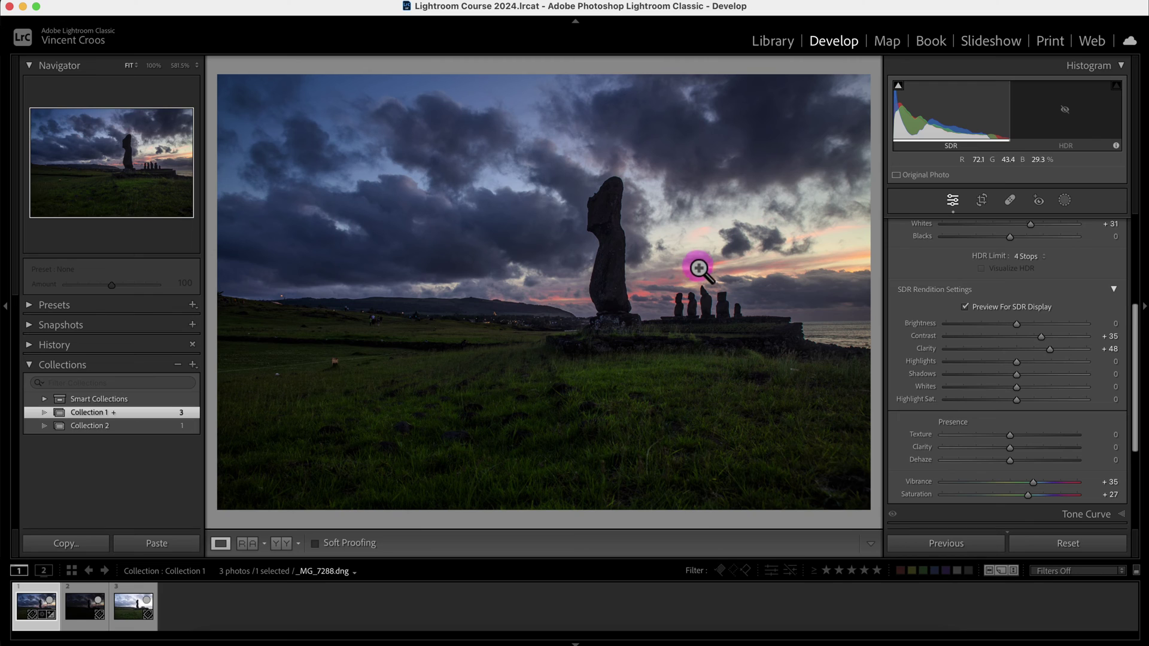
{"action": "left_click_drag", "start_coordinate": [1140, 329], "coordinate": [1136, 300]}
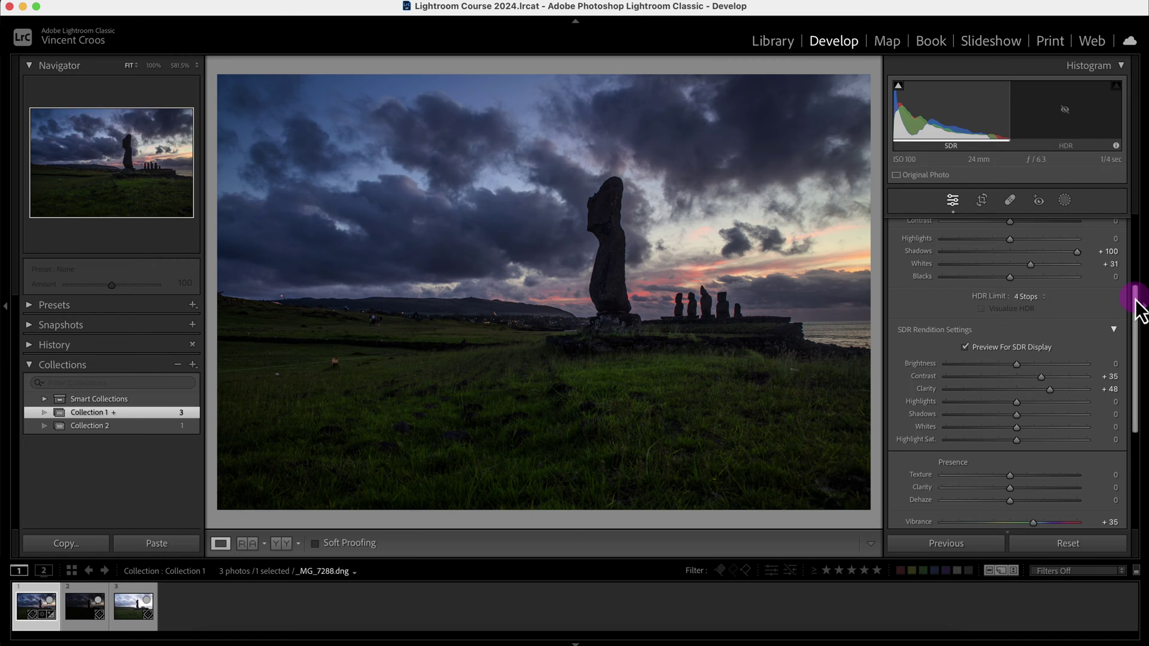
{"action": "left_click_drag", "start_coordinate": [1136, 301], "coordinate": [1136, 302]}
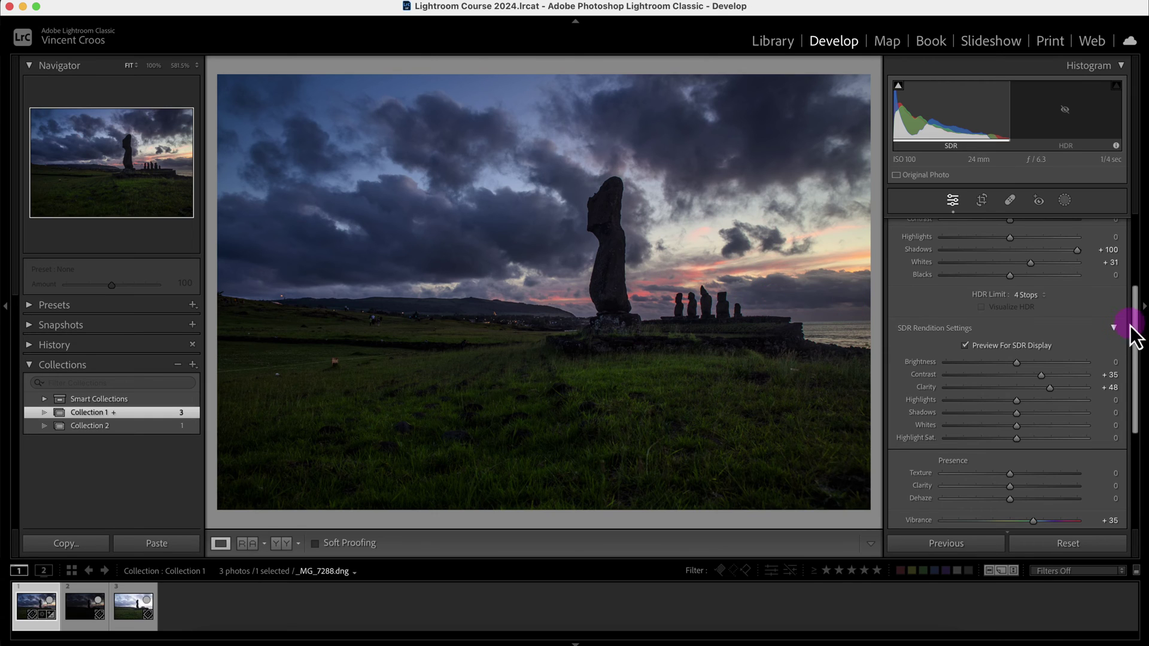
{"action": "scroll", "coordinate": [1113, 359], "scroll_direction": "down", "scroll_amount": 1}
Step: Turn off SDR preview and HDR editing, then reset all adjustments on _MG_7288.dng
{"action": "left_click", "coordinate": [966, 319]}
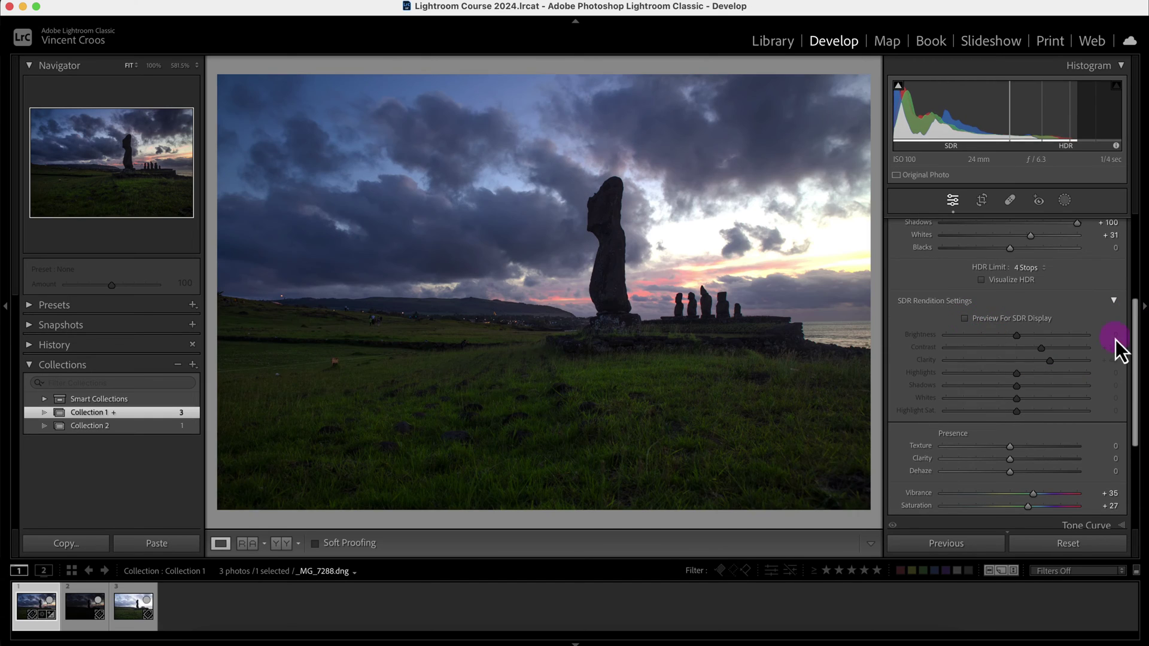
{"action": "left_click_drag", "start_coordinate": [1136, 351], "coordinate": [1092, 261]}
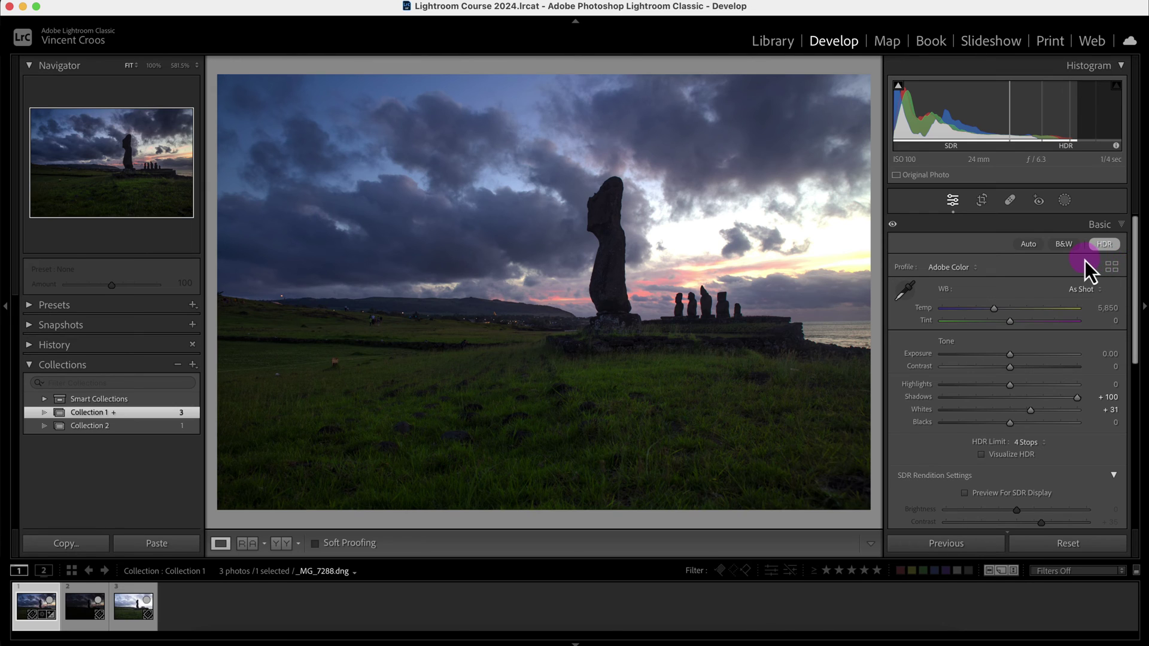
{"action": "left_click", "coordinate": [1103, 246]}
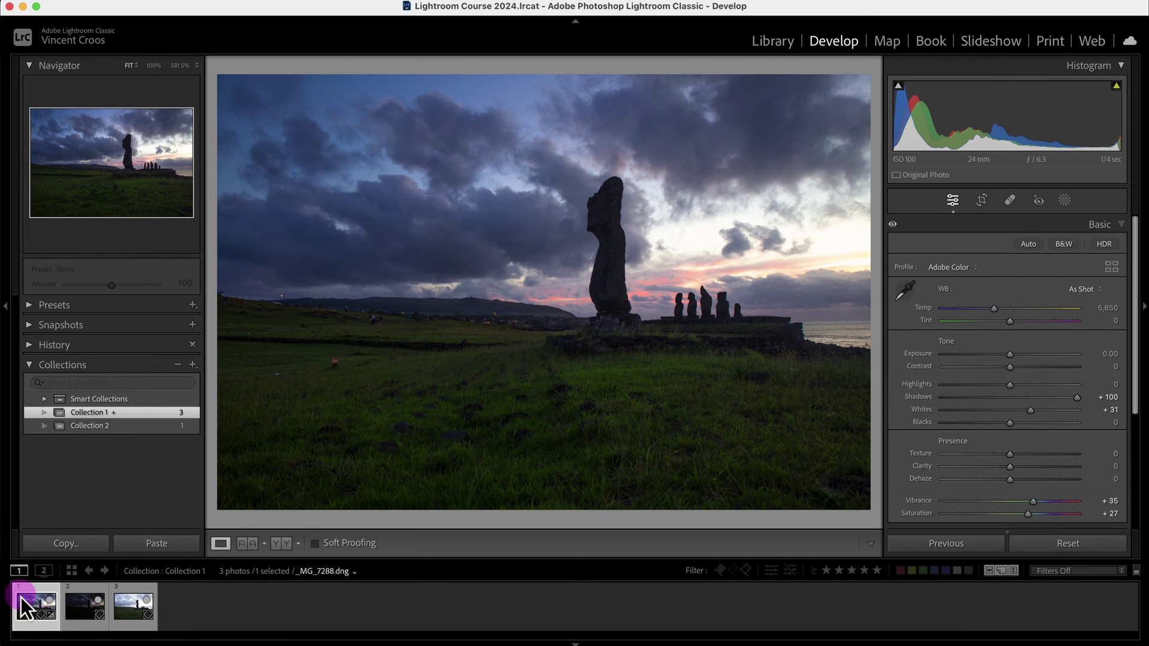
{"action": "key", "text": "super+shift+r"}
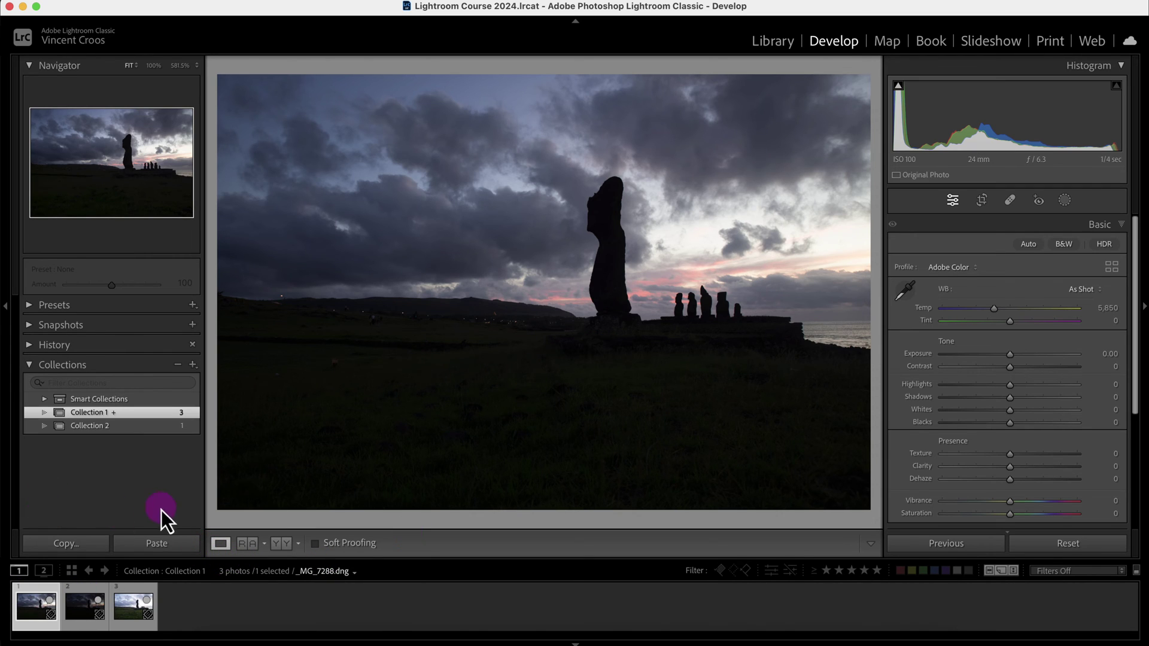
Step: Select all three bracketed photos in the filmstrip
{"action": "left_click", "coordinate": [88, 605]}
{"action": "left_click", "coordinate": [53, 604]}
{"action": "left_click", "coordinate": [132, 609], "text": "shift"}
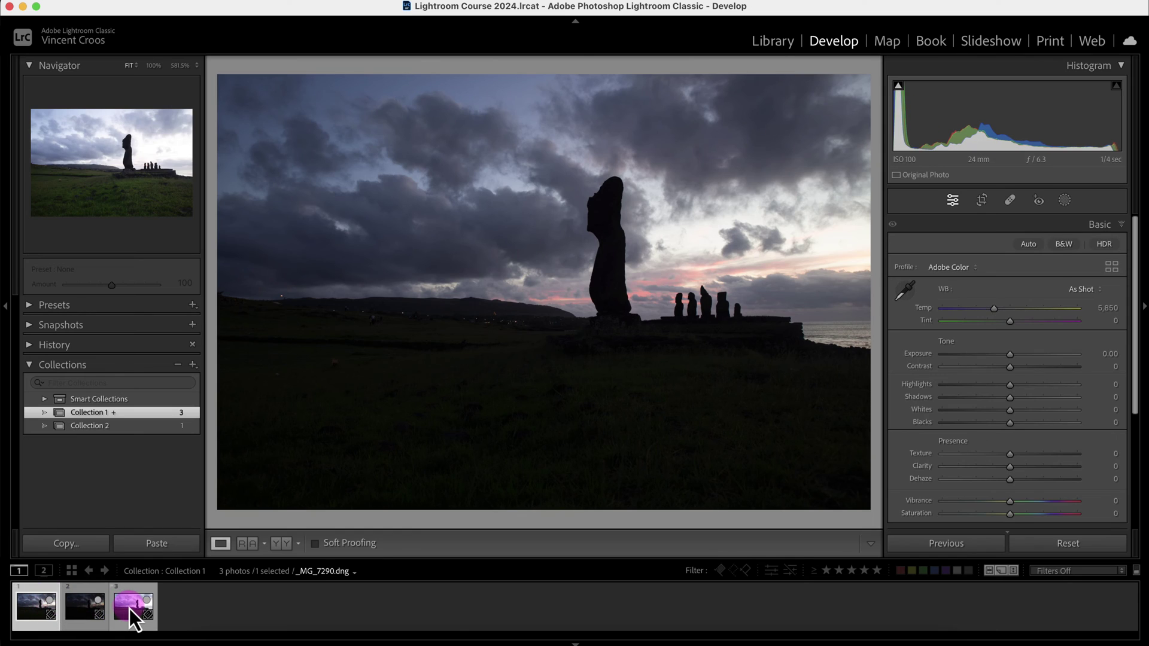
Step: Start an HDR merge of the selected photos, keeping Auto Settings on
{"action": "left_click", "coordinate": [256, 2]}
{"action": "mouse_move", "coordinate": [265, 81]}
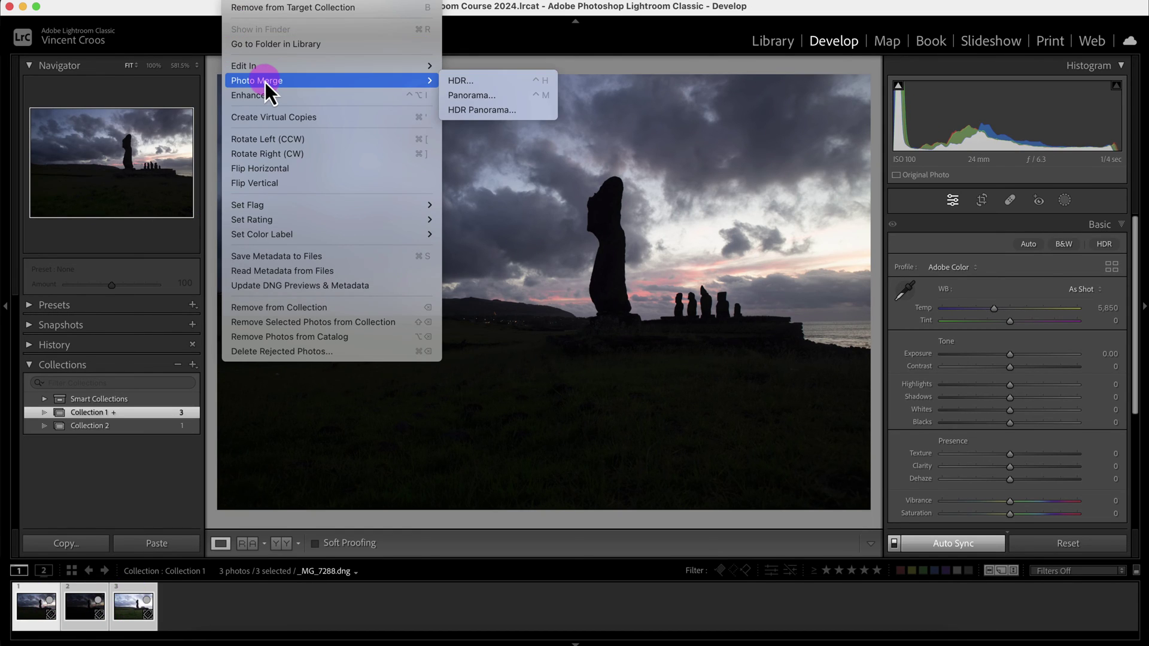
{"action": "left_click", "coordinate": [499, 82]}
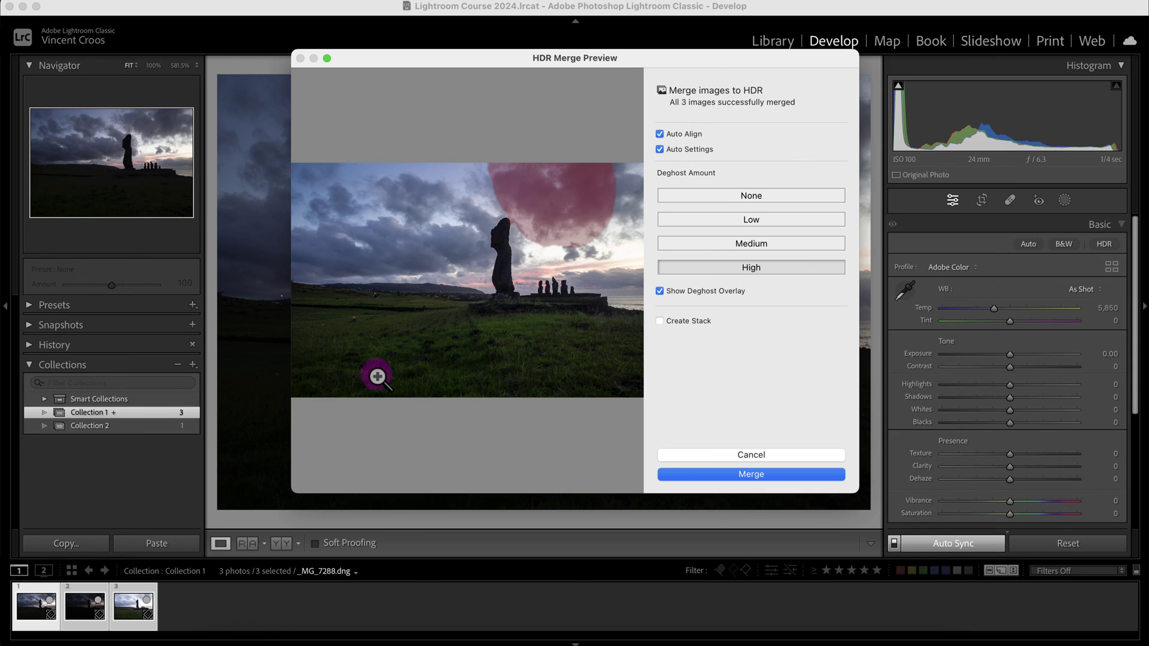
{"action": "left_click", "coordinate": [660, 149]}
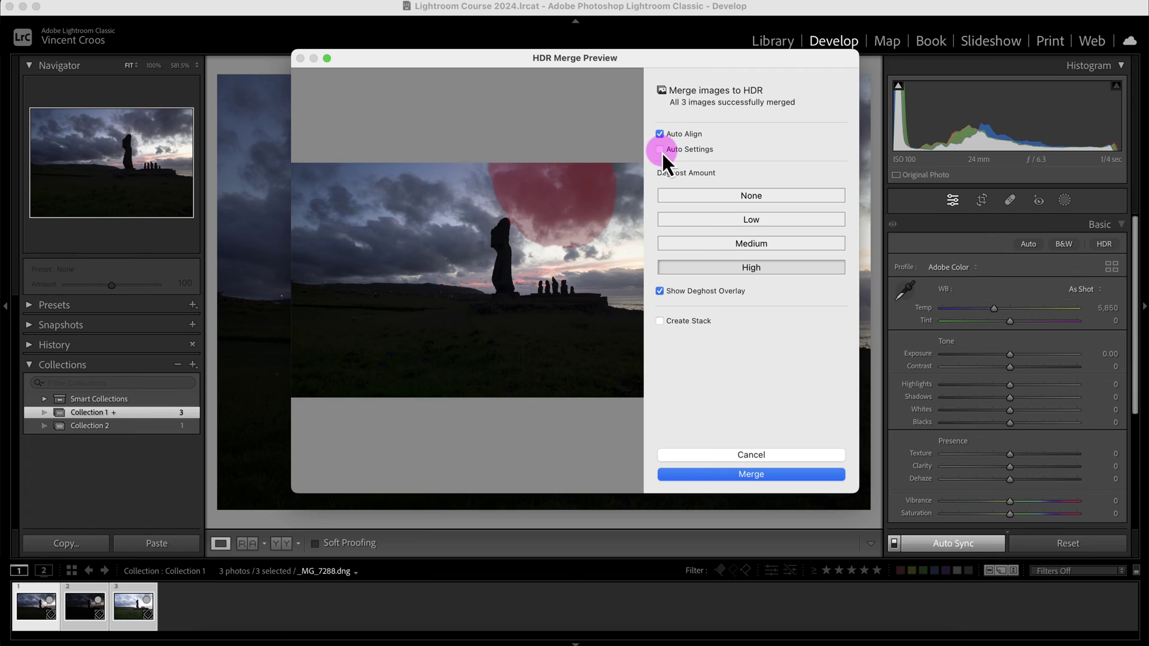
{"action": "left_click", "coordinate": [664, 152]}
{"action": "left_click", "coordinate": [661, 150]}
{"action": "left_click", "coordinate": [660, 150]}
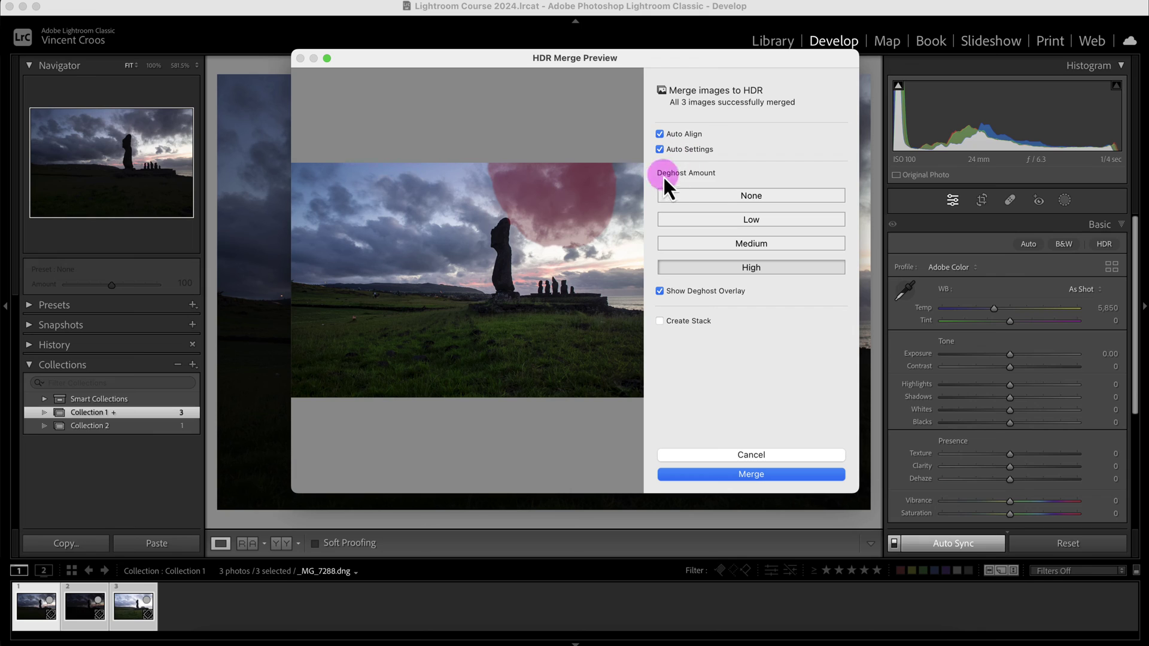
Step: Set Deghost Amount to High and create the merged HDR DNG
{"action": "left_click", "coordinate": [682, 198]}
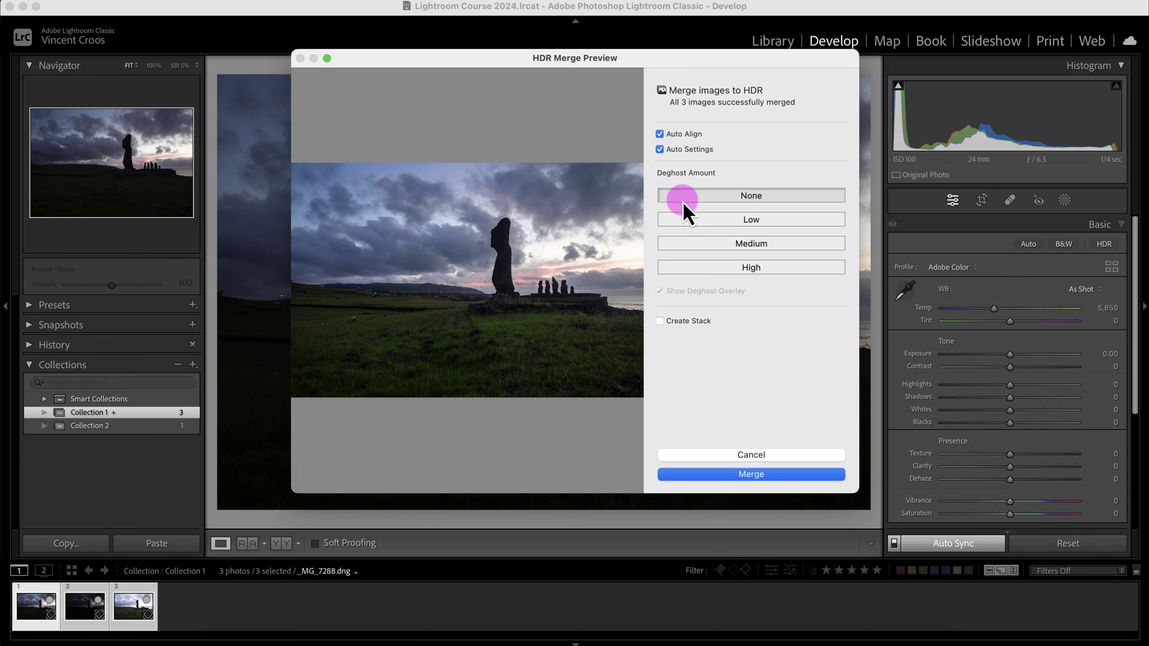
{"action": "left_click", "coordinate": [683, 218]}
{"action": "left_click", "coordinate": [681, 244]}
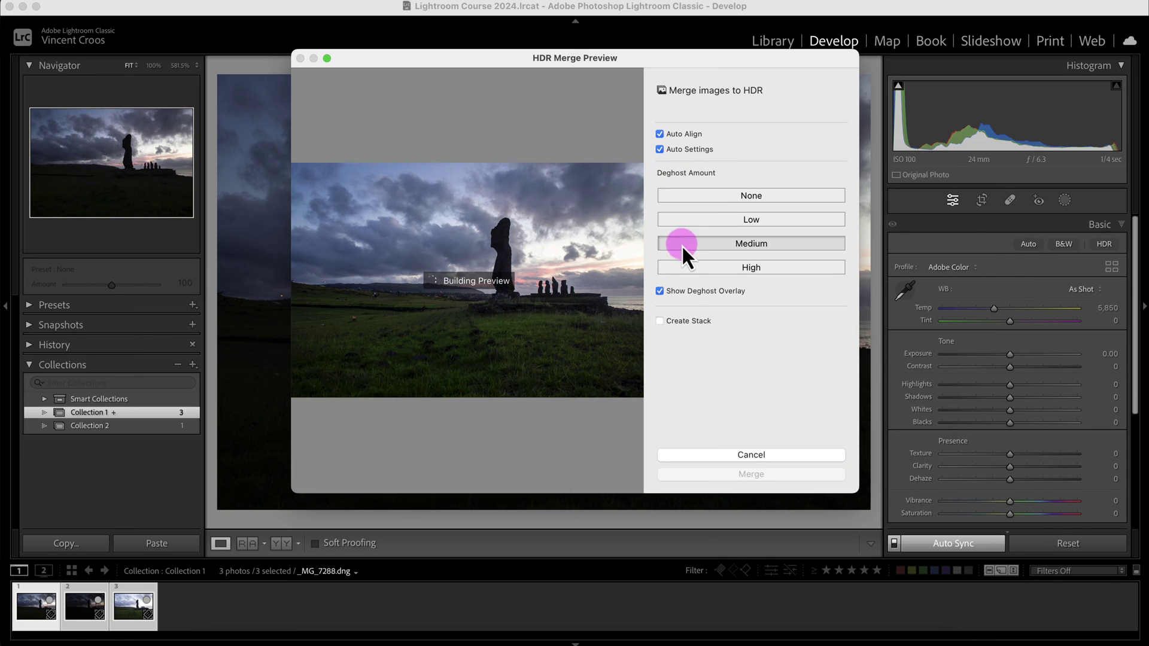
{"action": "left_click", "coordinate": [688, 267]}
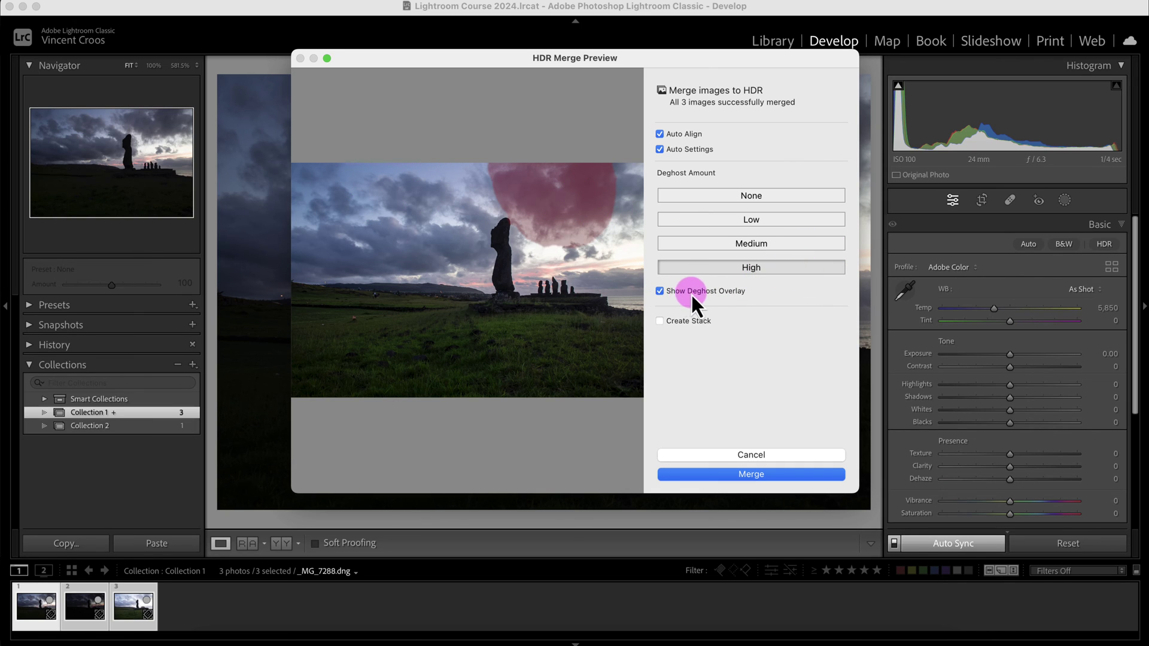
{"action": "left_click", "coordinate": [672, 293]}
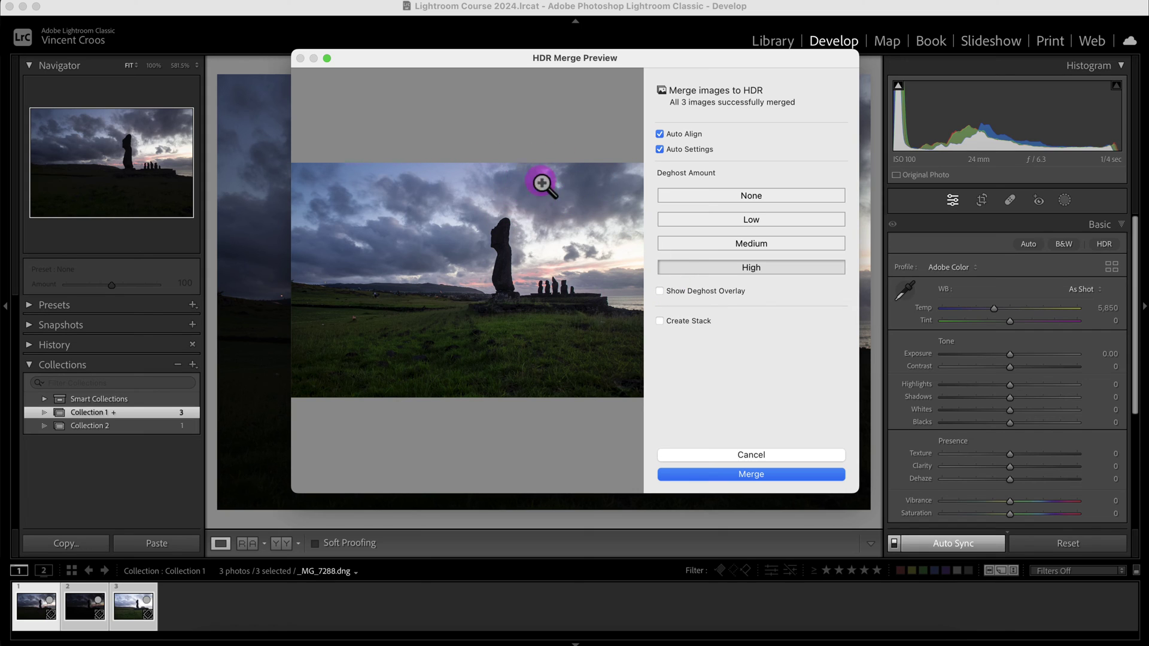
{"action": "left_click", "coordinate": [671, 293]}
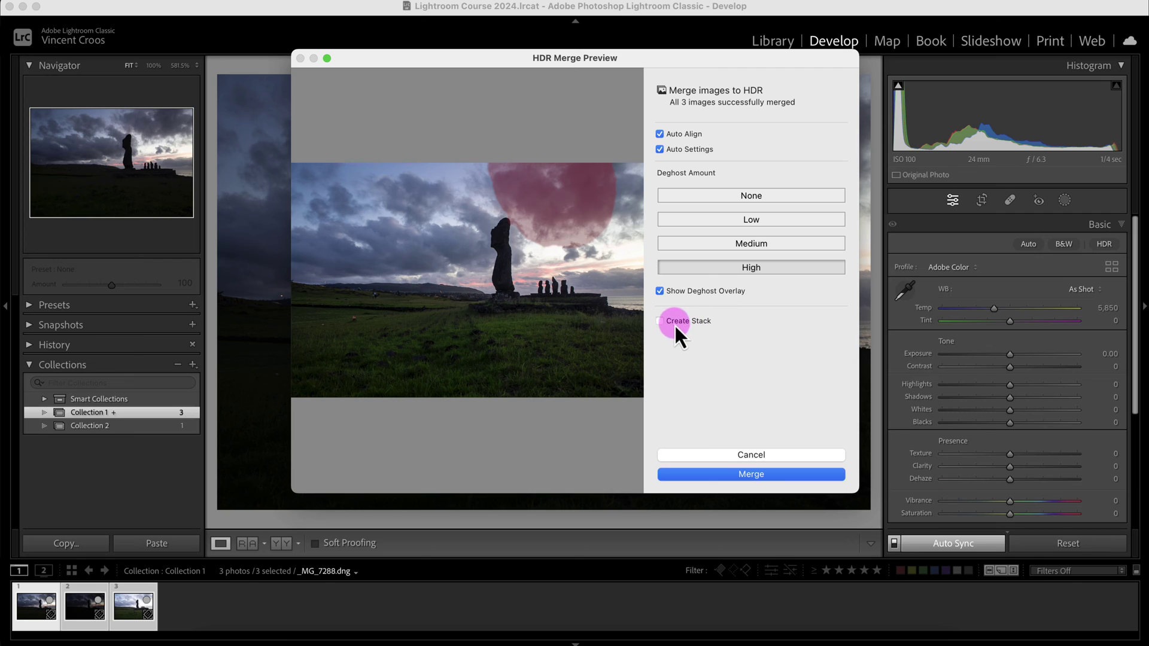
{"action": "left_click", "coordinate": [803, 476]}
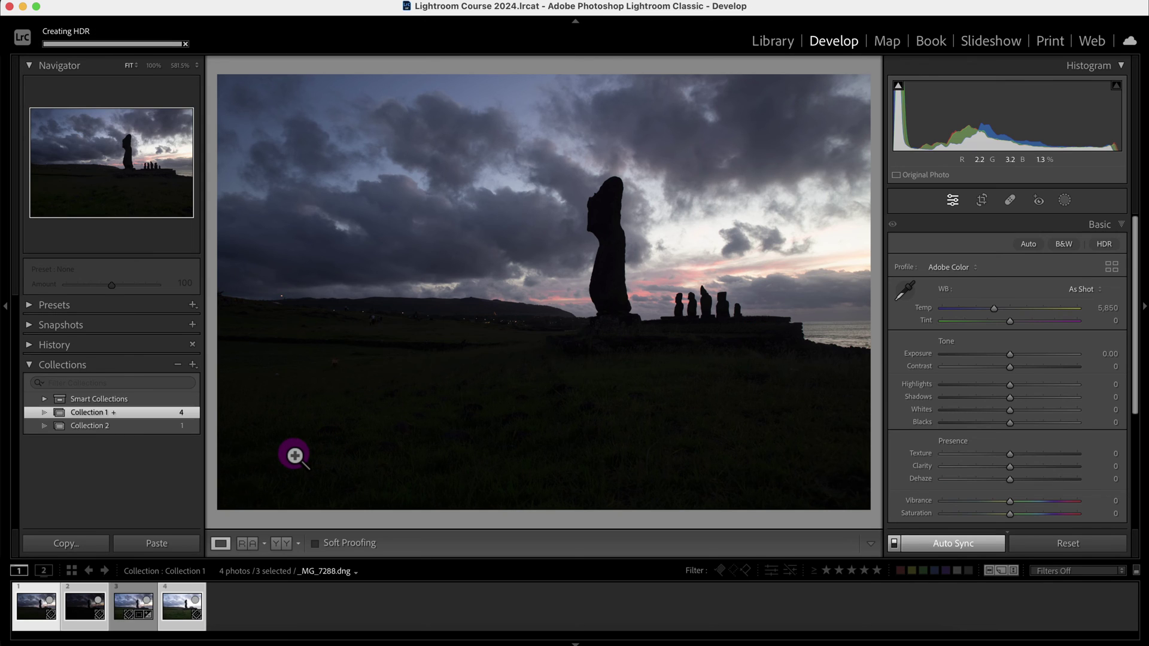
Step: Open _MG_7288-HDR.dng and raise its Shadows from +69 to +89
{"action": "left_click", "coordinate": [124, 606]}
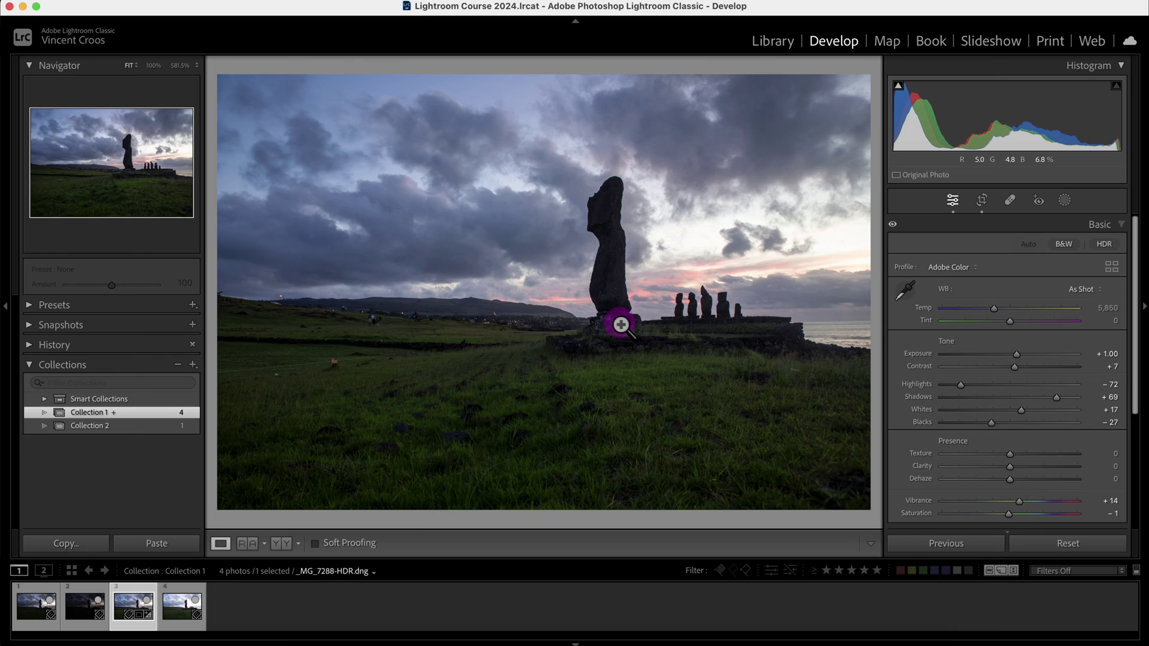
{"action": "left_click", "coordinate": [1061, 399]}
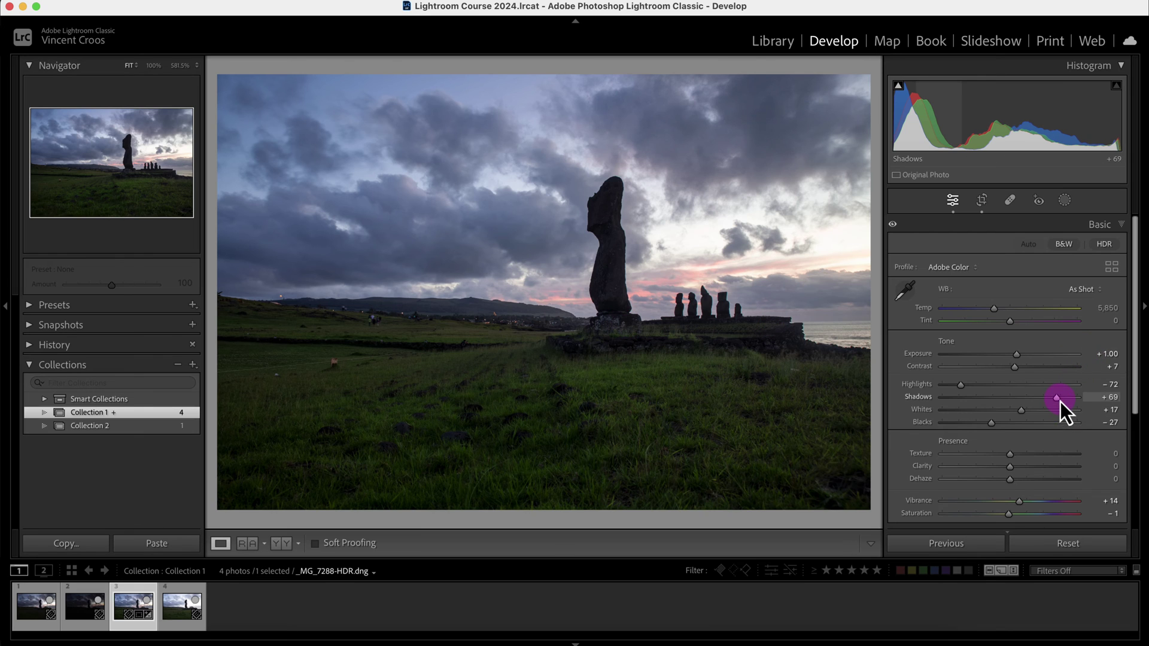
{"action": "left_click_drag", "start_coordinate": [1061, 401], "coordinate": [1073, 402]}
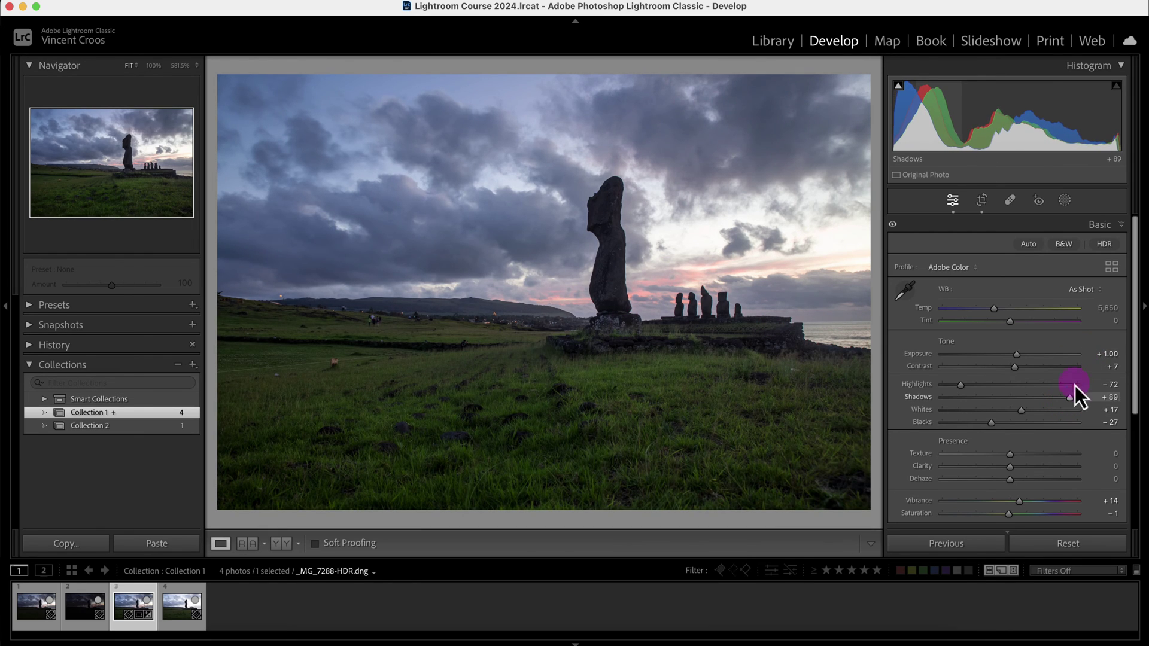
{"action": "left_click_drag", "start_coordinate": [1137, 359], "coordinate": [1080, 321]}
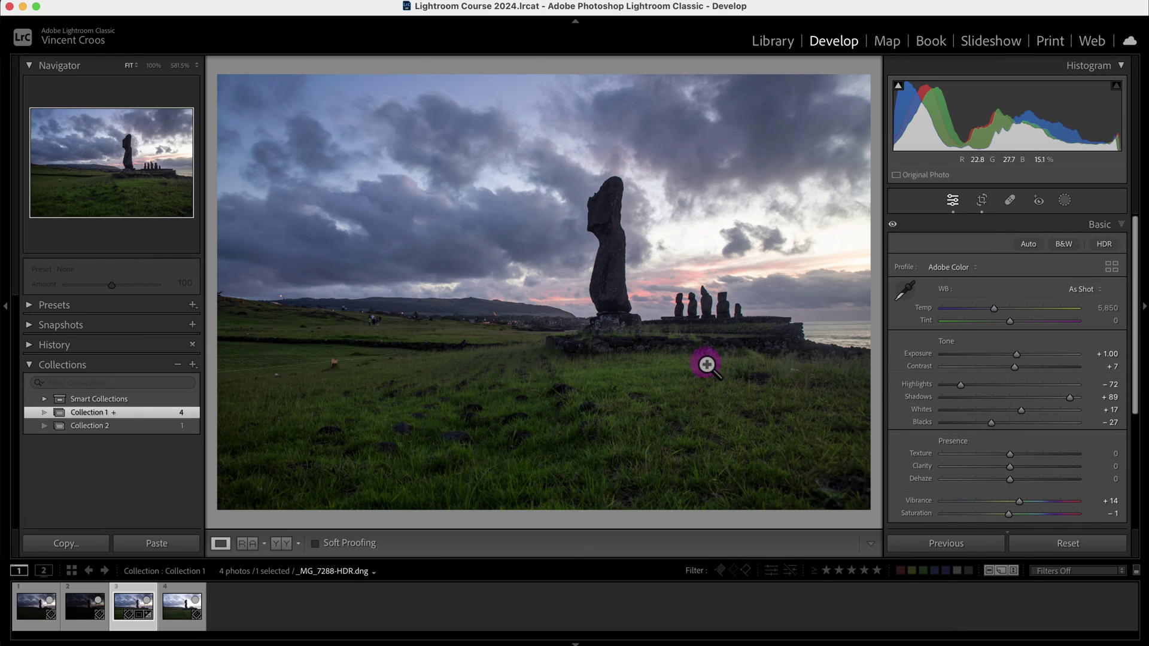
Step: Flip between the three original brackets and the merged HDR, ending on the original _MG_7288.dng
{"action": "left_click", "coordinate": [39, 608]}
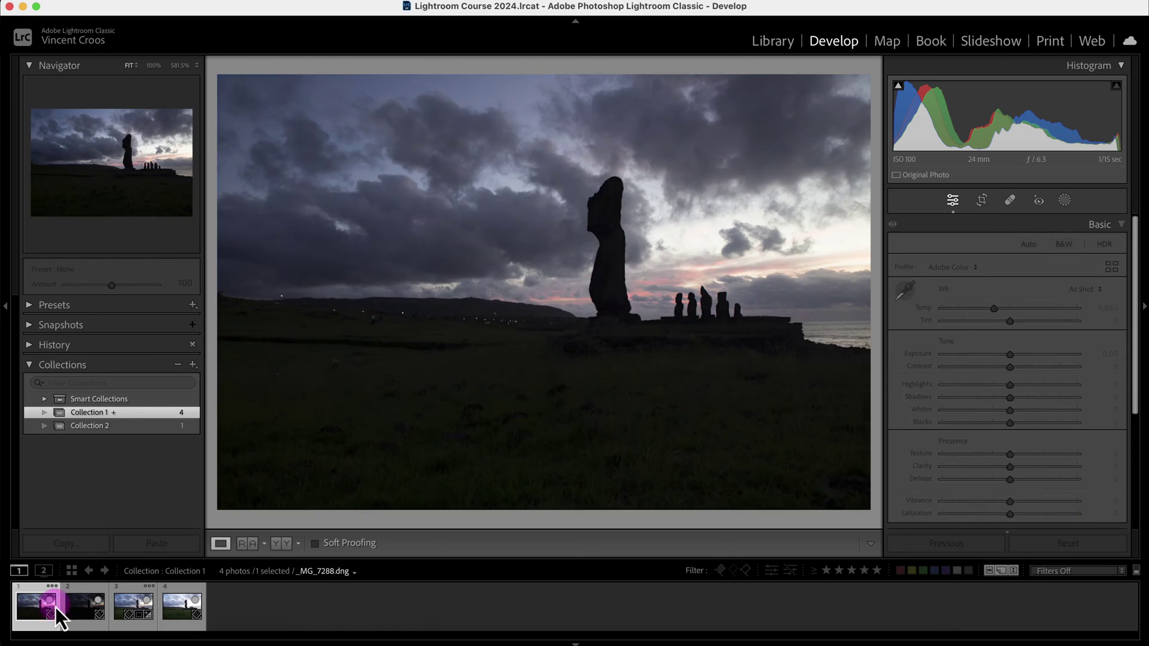
{"action": "left_click", "coordinate": [81, 605]}
{"action": "left_click", "coordinate": [167, 609]}
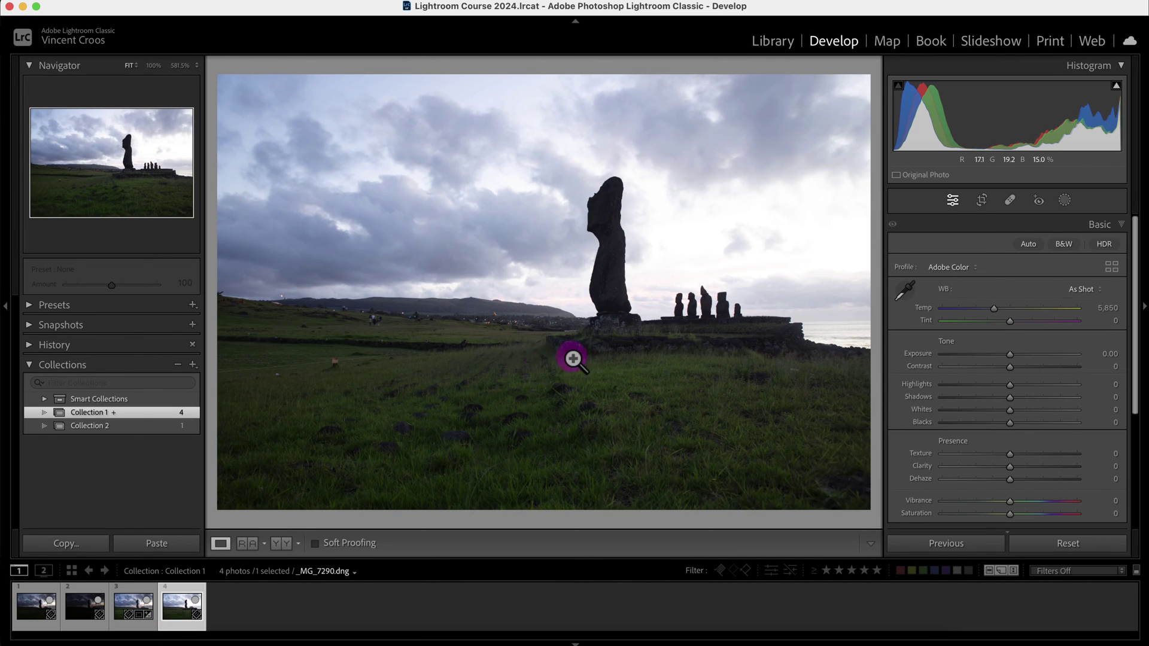
{"action": "left_click", "coordinate": [30, 617]}
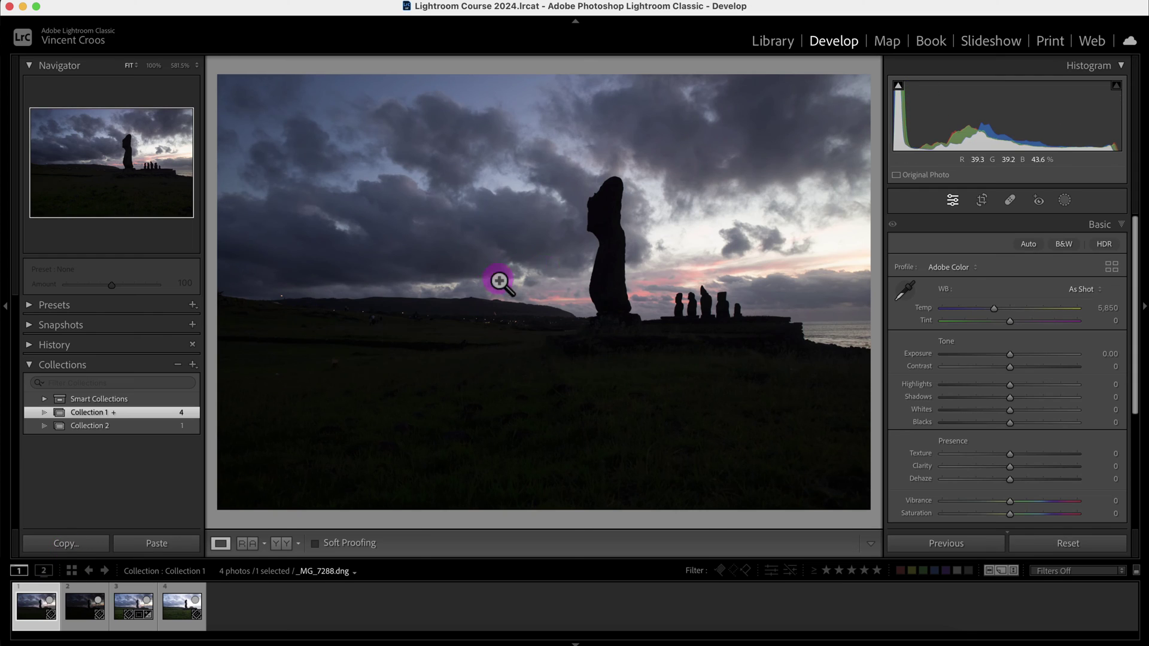
{"action": "left_click", "coordinate": [74, 618]}
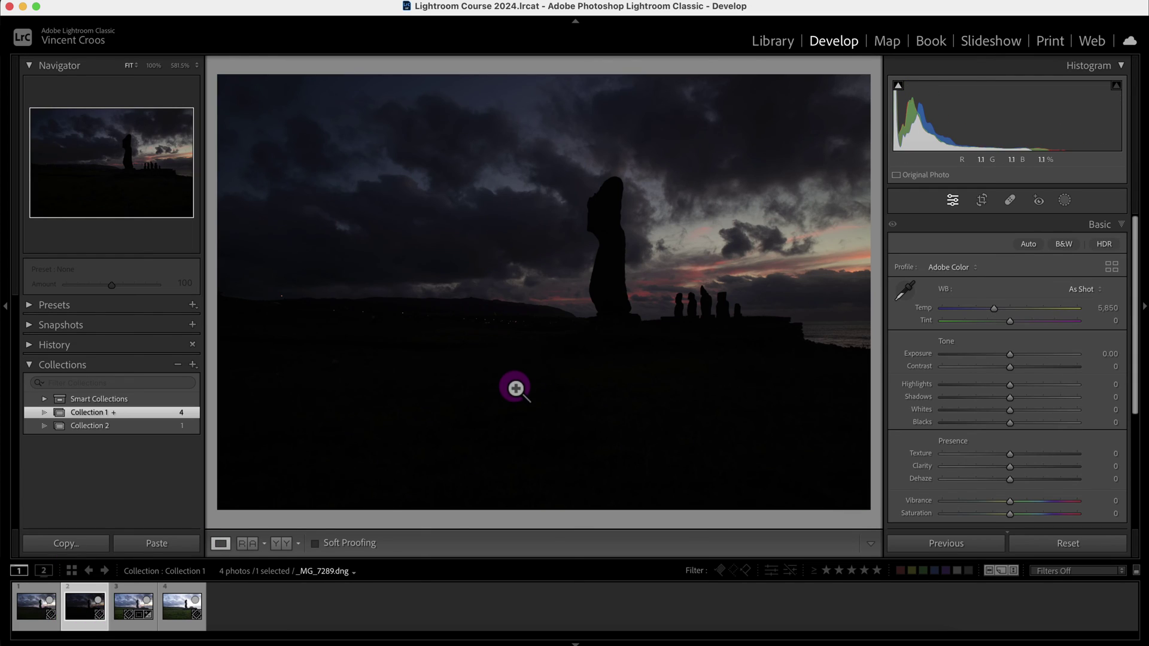
{"action": "left_click", "coordinate": [33, 608]}
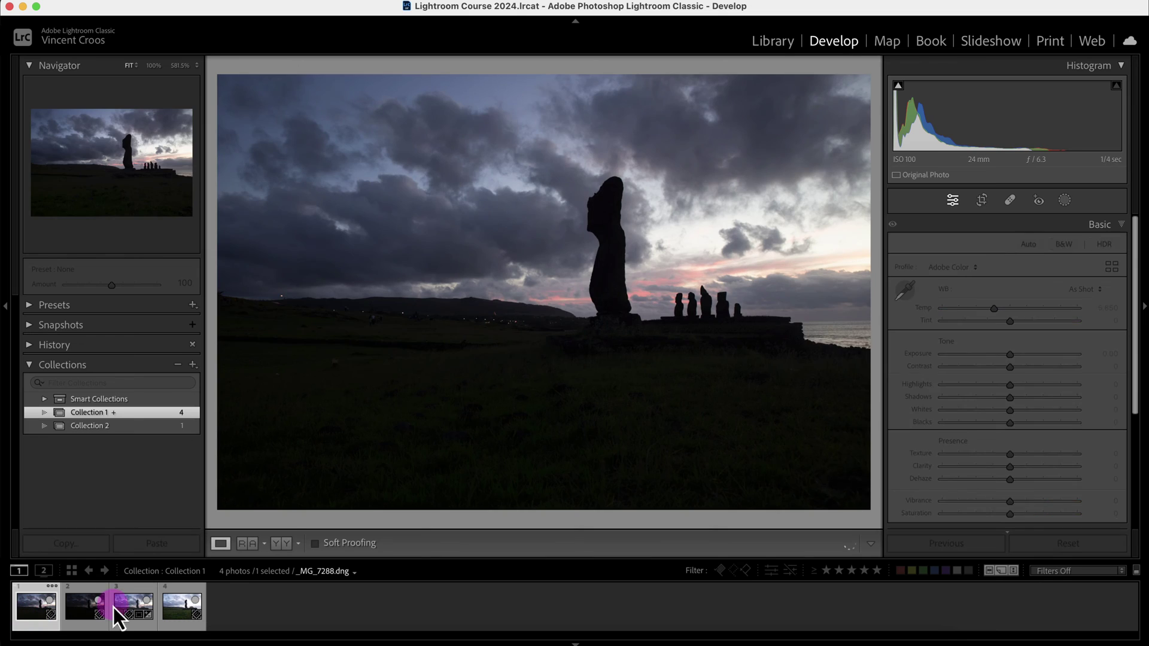
{"action": "left_click", "coordinate": [135, 607]}
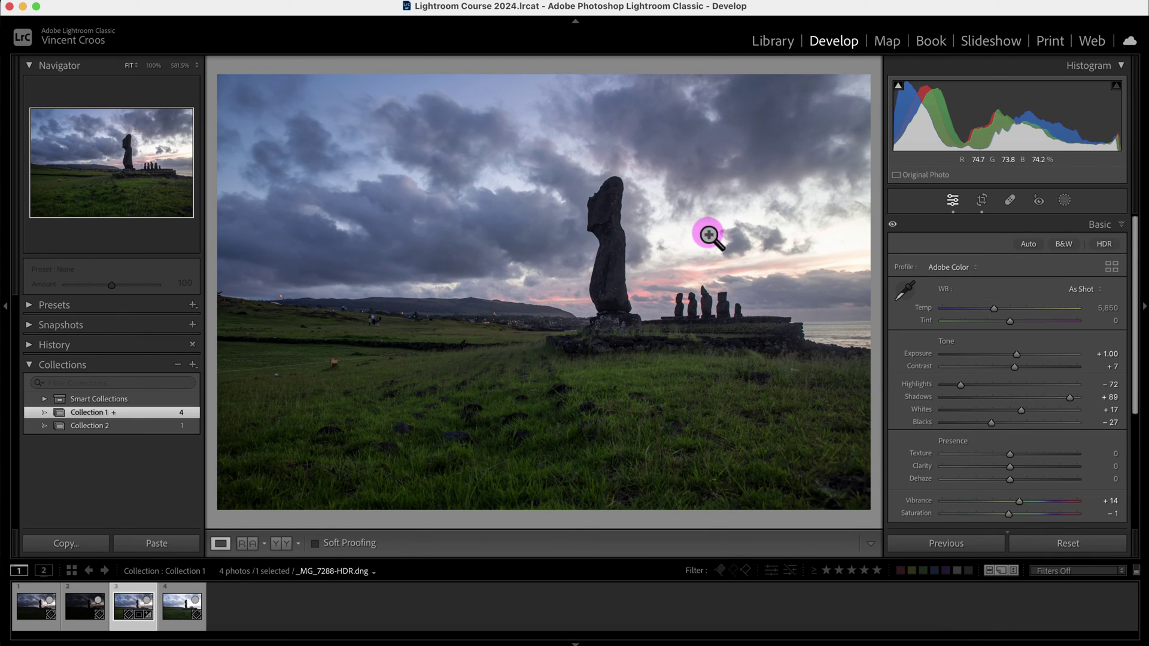
{"action": "left_click", "coordinate": [32, 606]}
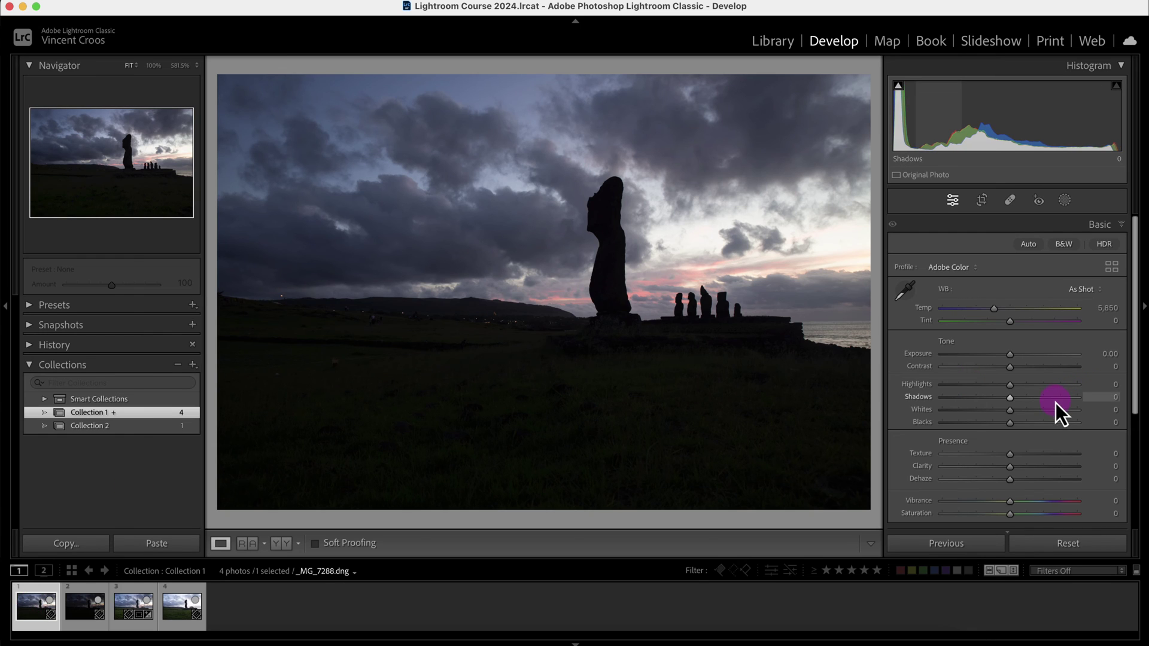
Step: Test Shadows +100 and higher Exposure on the original, then reset the HDR photo's Basic settings
{"action": "left_click_drag", "start_coordinate": [1056, 401], "coordinate": [1124, 407]}
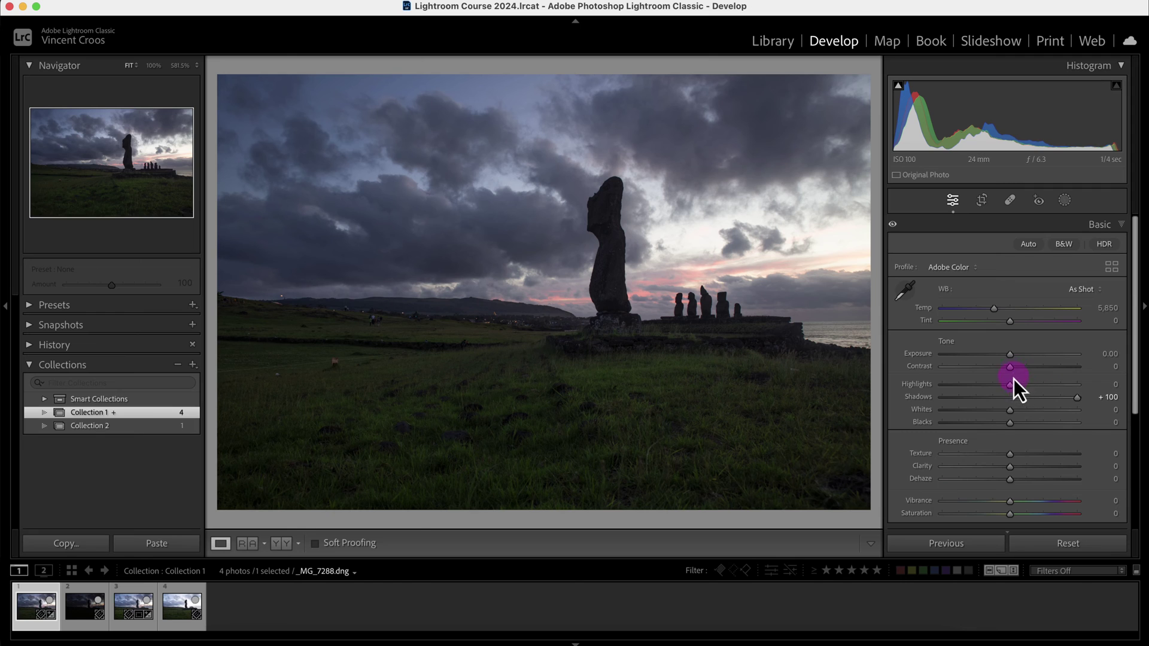
{"action": "left_click_drag", "start_coordinate": [1008, 359], "coordinate": [1017, 357]}
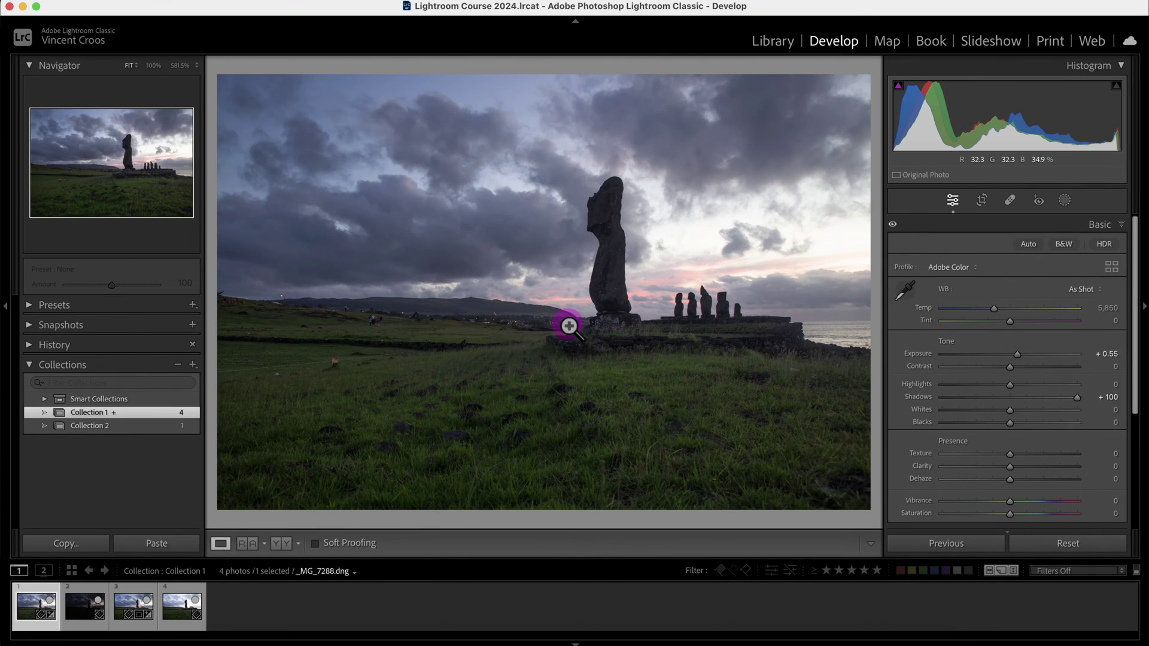
{"action": "left_click", "coordinate": [124, 608]}
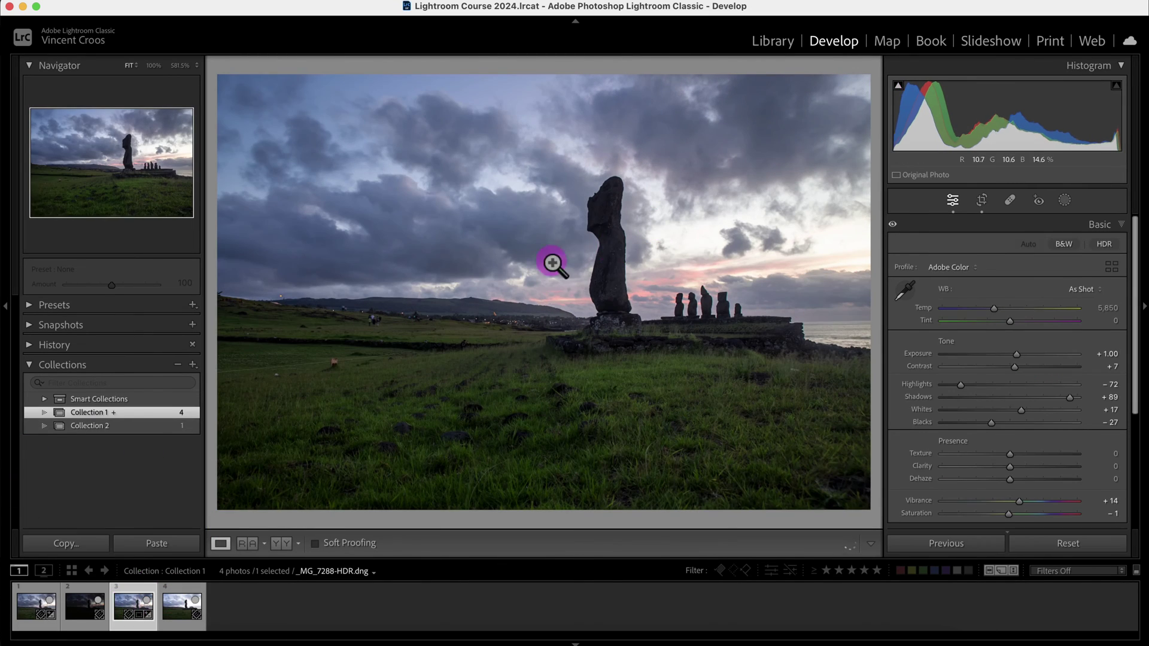
{"action": "left_click", "coordinate": [1096, 545]}
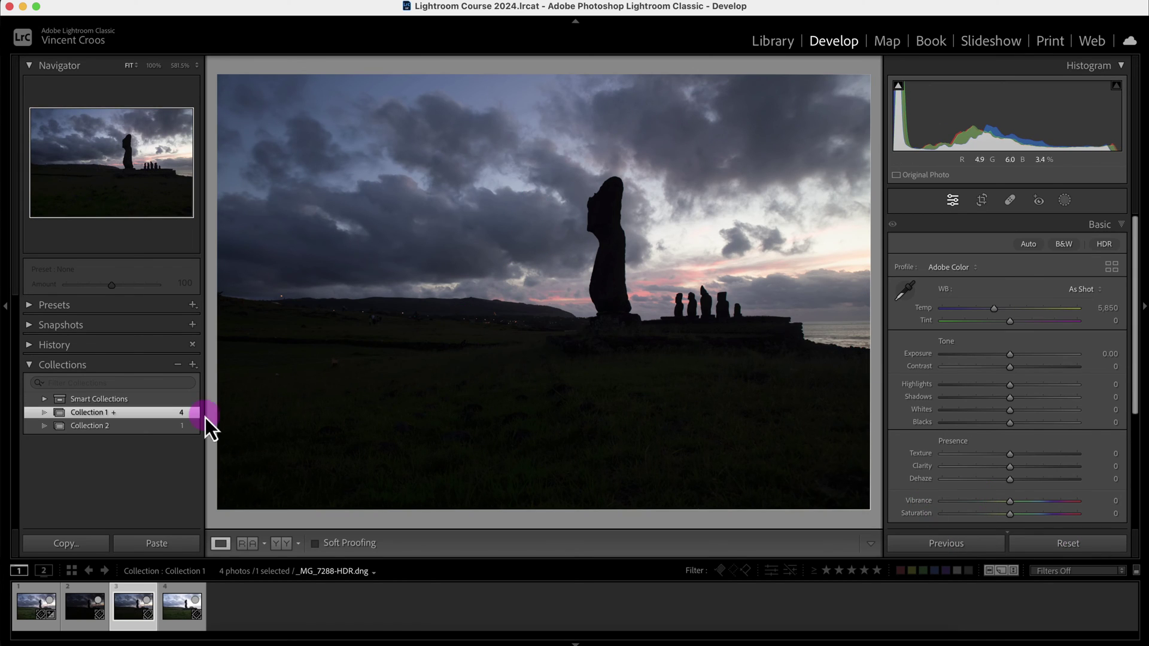
Step: Reset the original's trial adjustments and remove _MG_7288.dng from Collection 1
{"action": "left_click", "coordinate": [33, 606]}
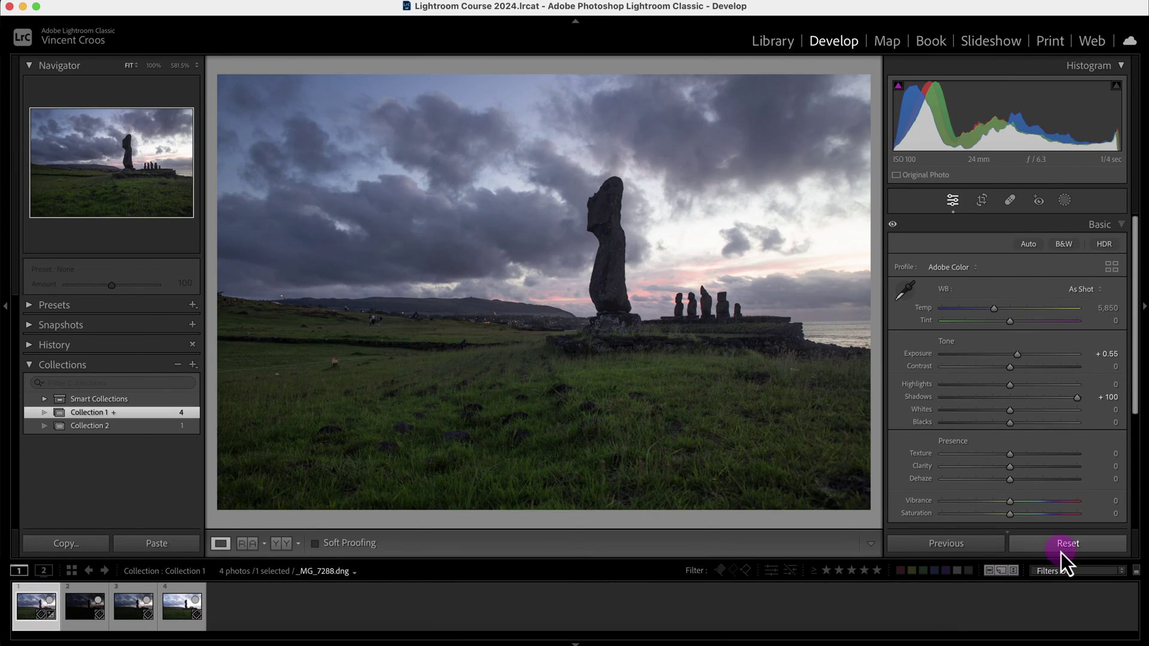
{"action": "left_click", "coordinate": [1038, 546]}
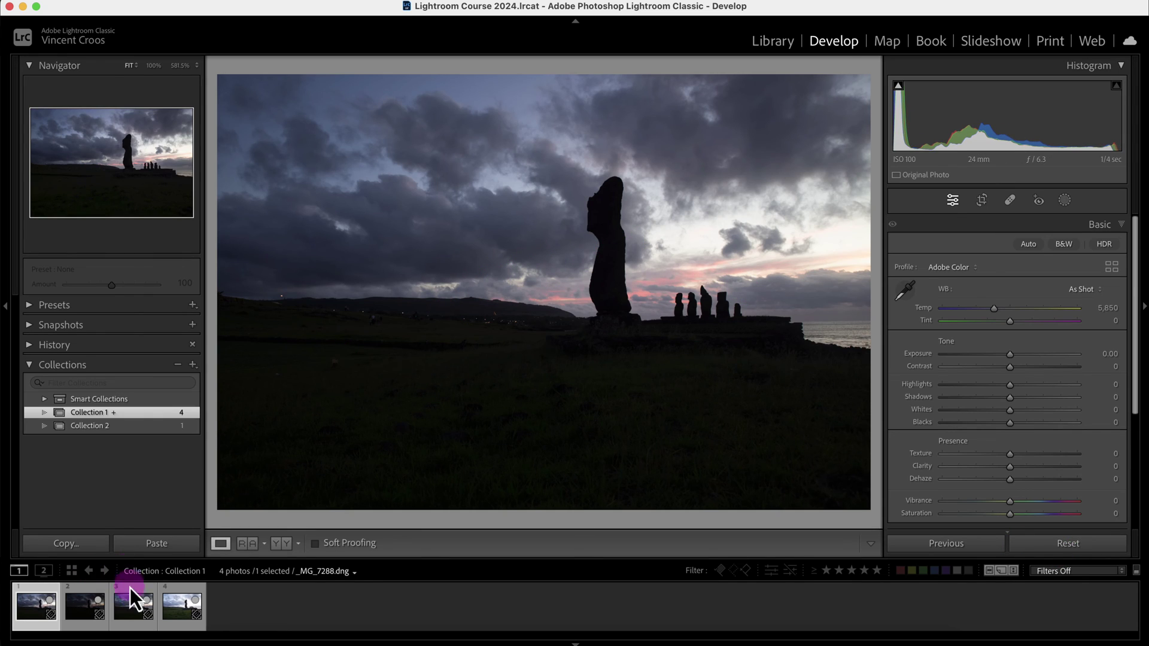
{"action": "key", "text": "Delete"}
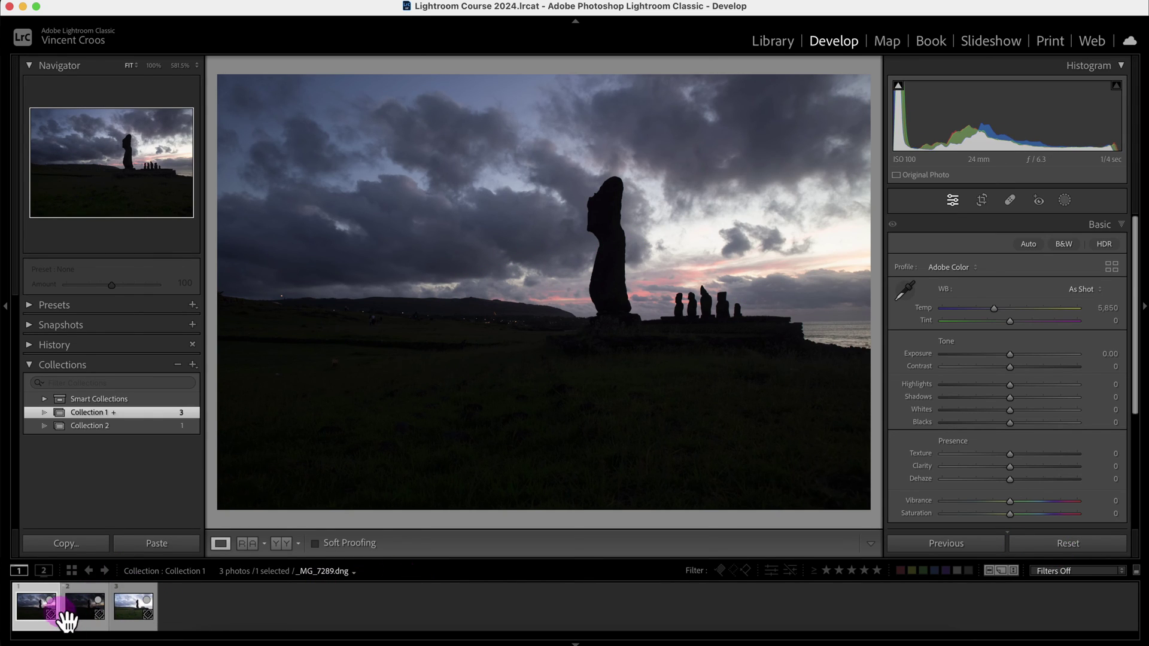
Step: Click through the photos remaining in Collection 1
{"action": "left_click", "coordinate": [24, 615]}
{"action": "left_click", "coordinate": [356, 573]}
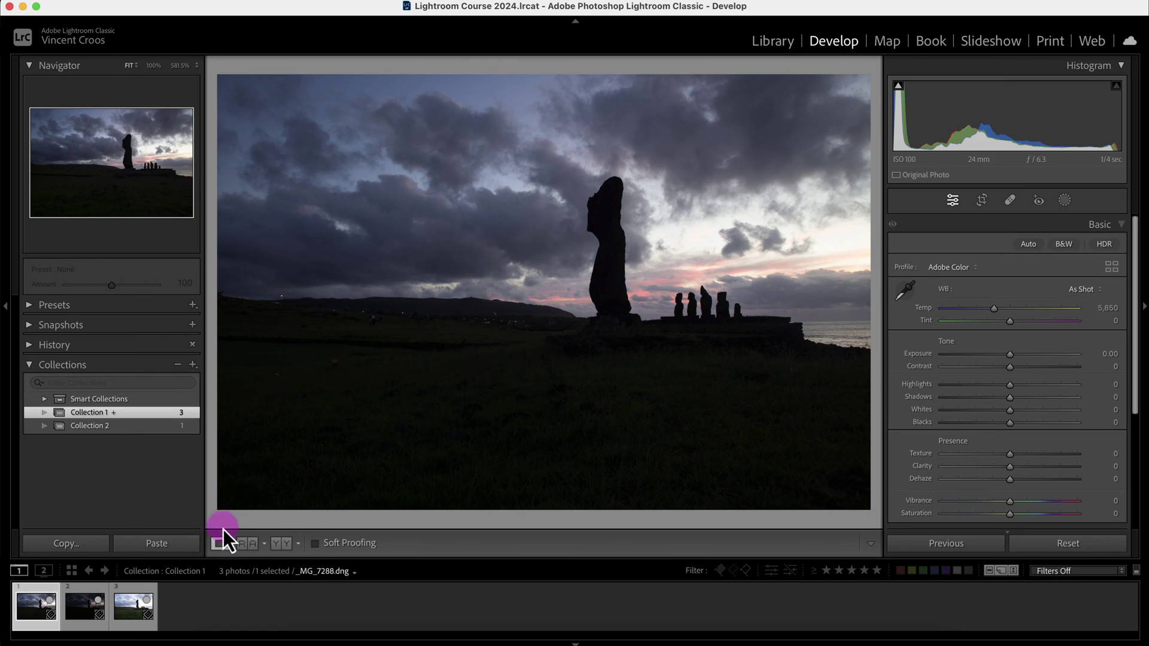
{"action": "left_click", "coordinate": [72, 617]}
{"action": "left_click", "coordinate": [129, 608]}
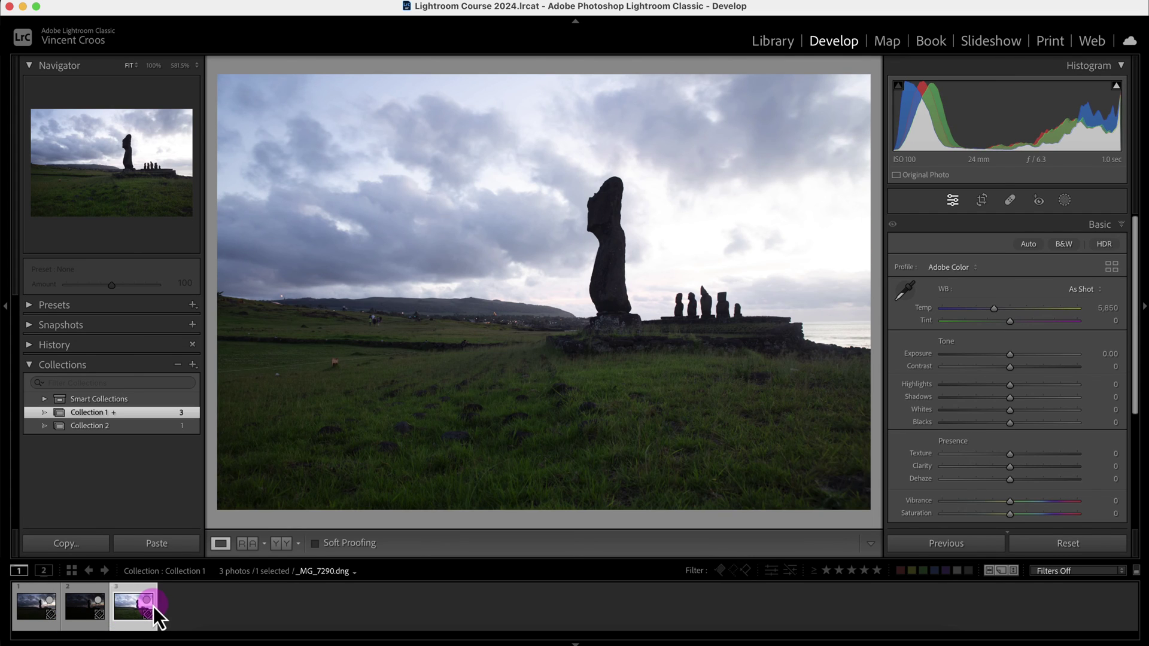
Step: Undo removing _MG_7288.dng from Collection 1 and select the HDR DNG
{"action": "key", "text": "super+z"}
{"action": "key", "text": "super+z"}
{"action": "key", "text": "super+z"}
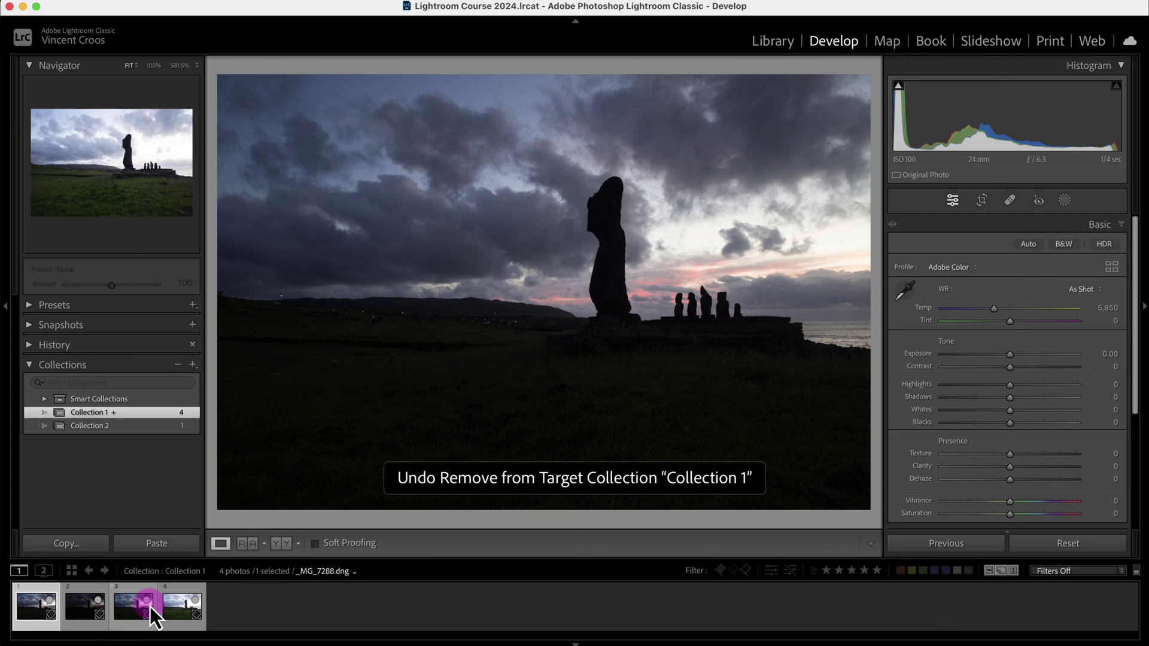
{"action": "left_click", "coordinate": [180, 604]}
{"action": "left_click", "coordinate": [129, 603]}
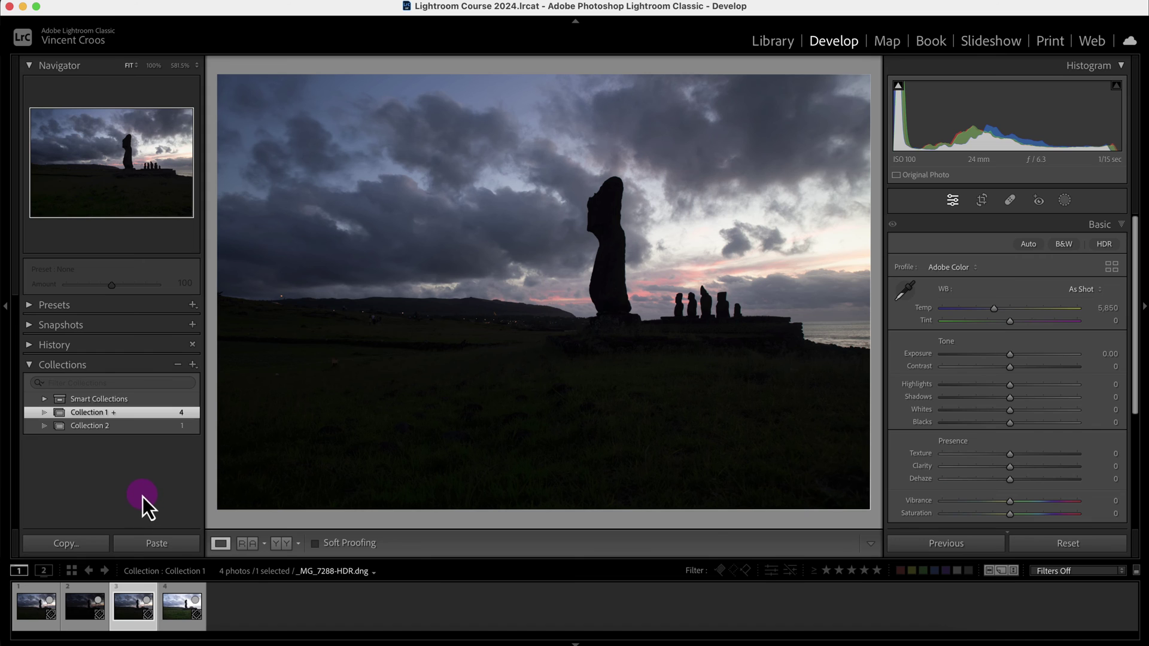
Step: In Collection 1, restore the HDR DNG _MG_7288-HDR.dng's edits to its Shadows history step
{"action": "left_click", "coordinate": [126, 426]}
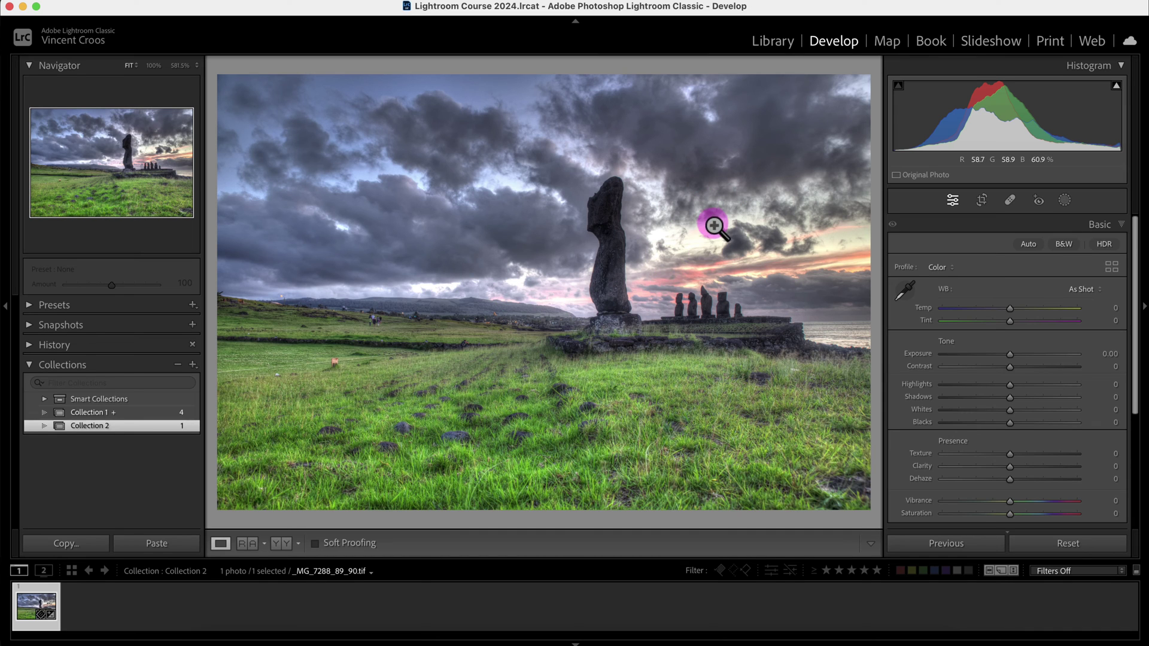
{"action": "left_click", "coordinate": [154, 414]}
{"action": "left_click", "coordinate": [125, 611]}
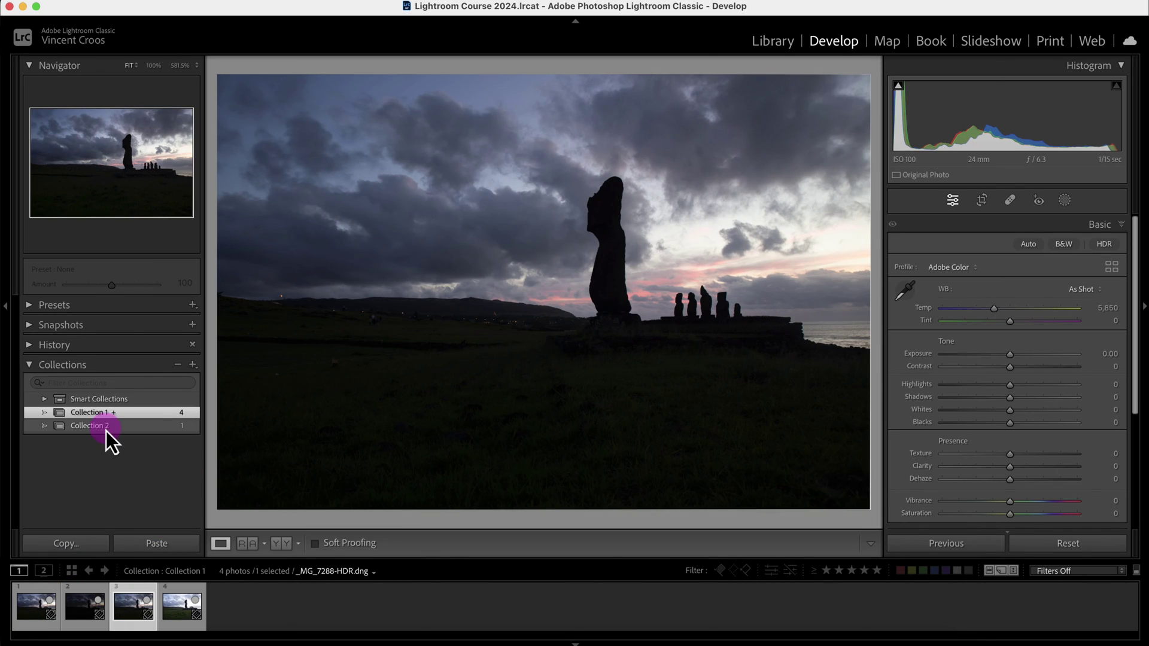
{"action": "left_click", "coordinate": [54, 345]}
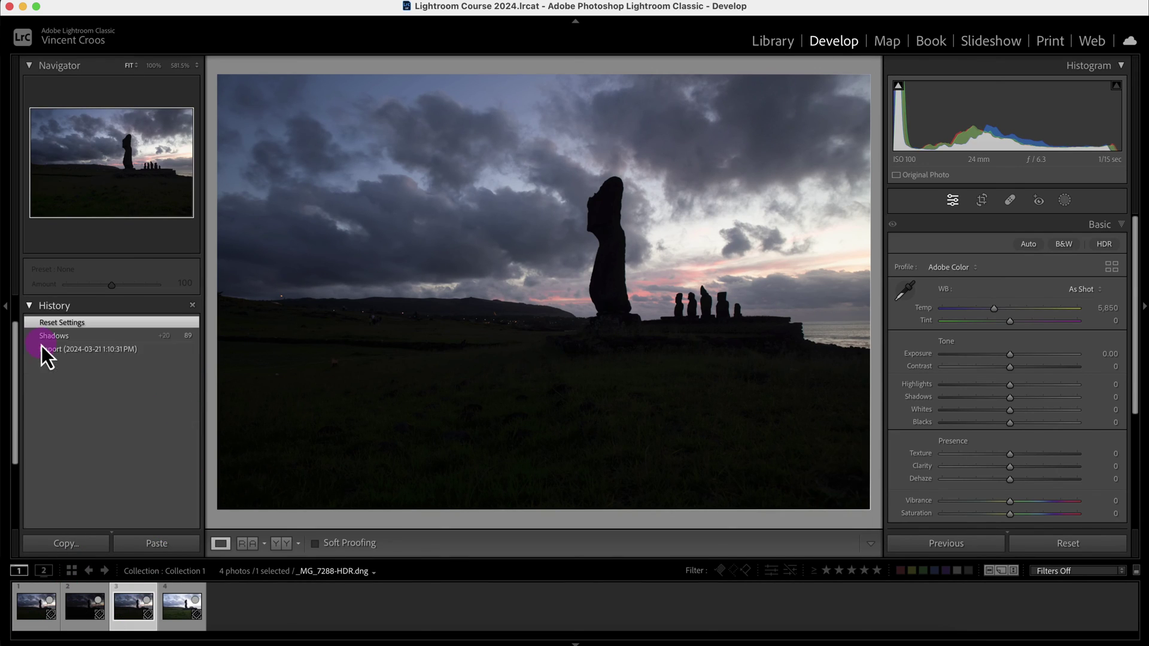
{"action": "left_click", "coordinate": [77, 337]}
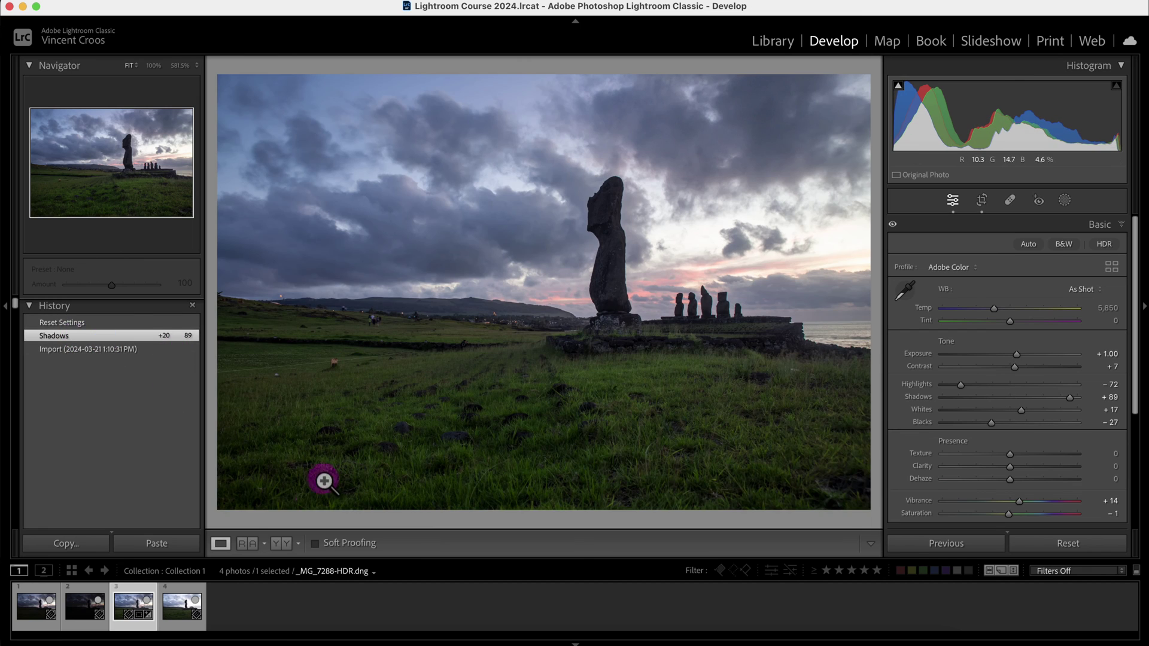
{"action": "left_click", "coordinate": [26, 307]}
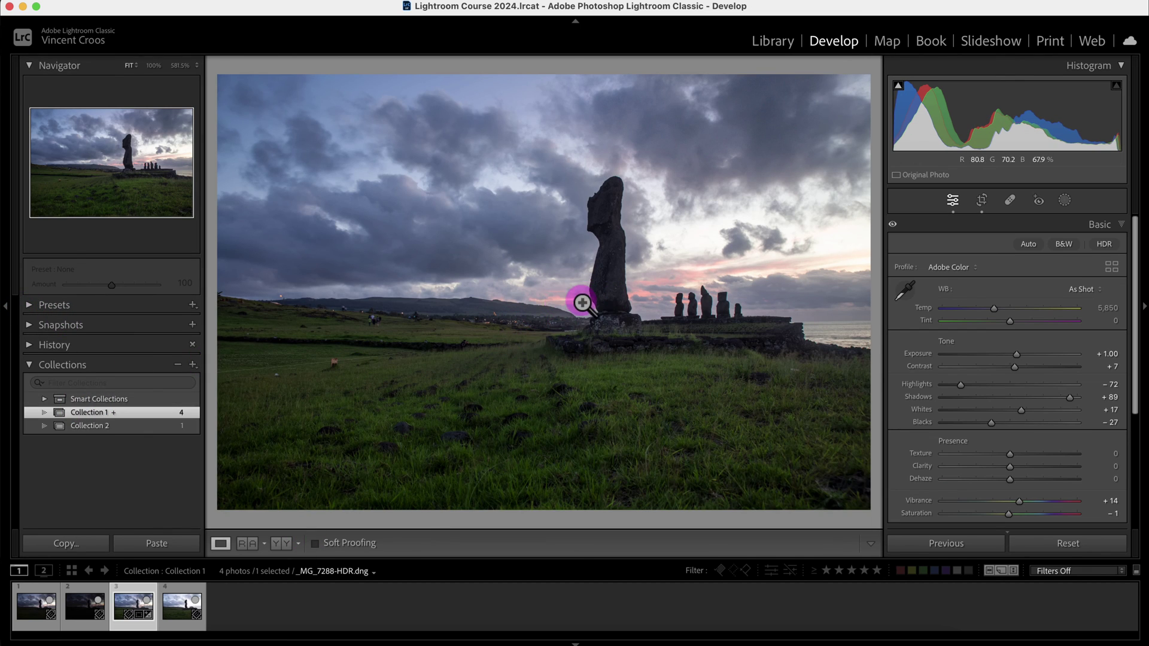
Step: Open Collection 2's Photomatix HDR photo and check its Export > Photomatix Pro option without exporting
{"action": "left_click", "coordinate": [92, 427]}
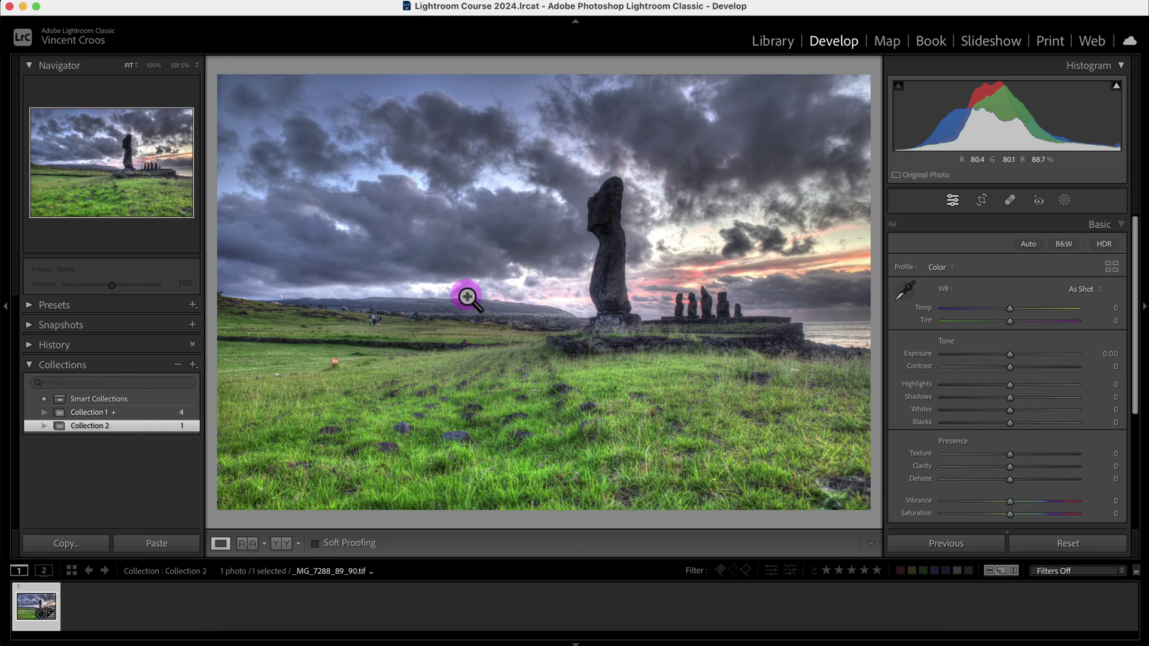
{"action": "right_click", "coordinate": [31, 602]}
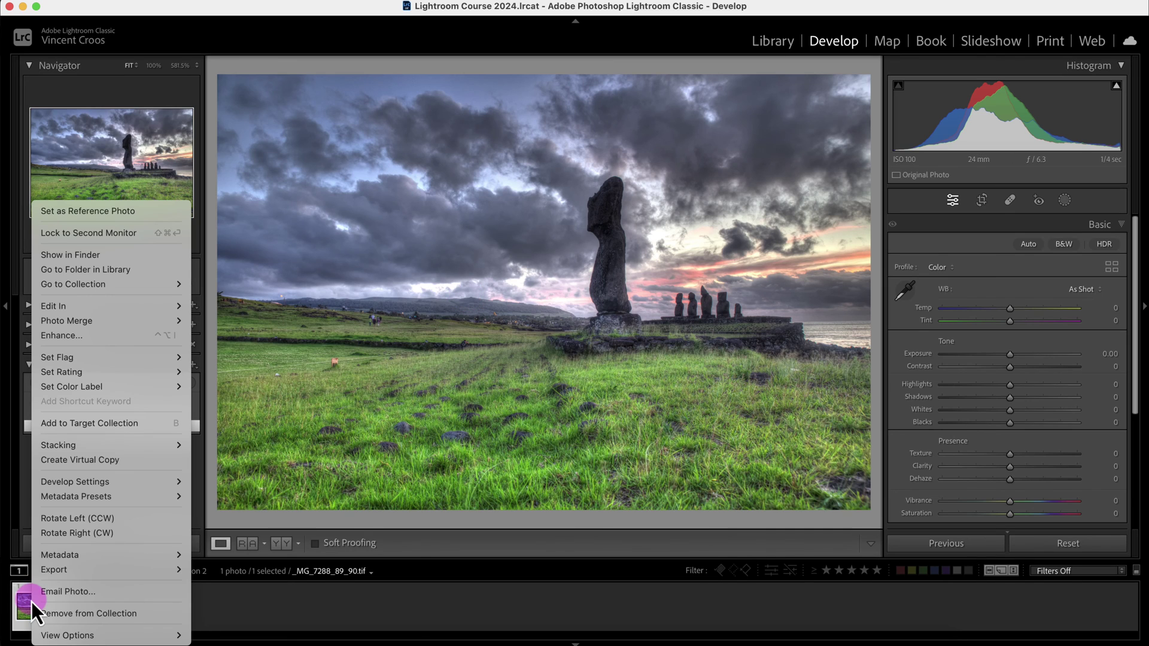
{"action": "left_click", "coordinate": [69, 569]}
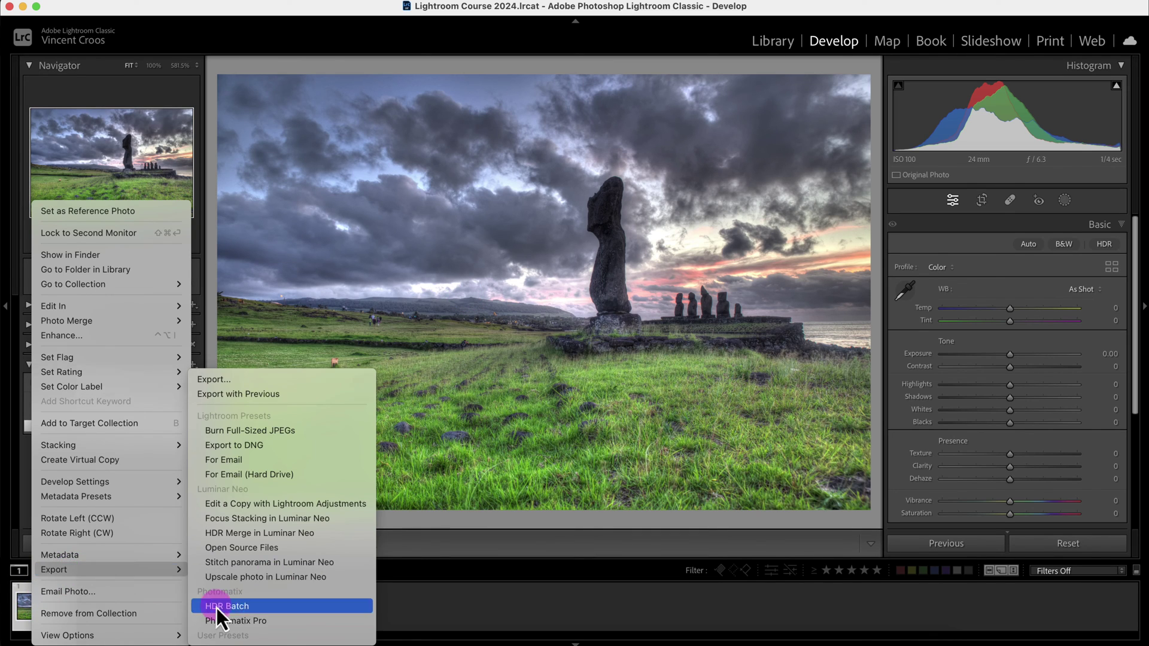
{"action": "left_click", "coordinate": [264, 622]}
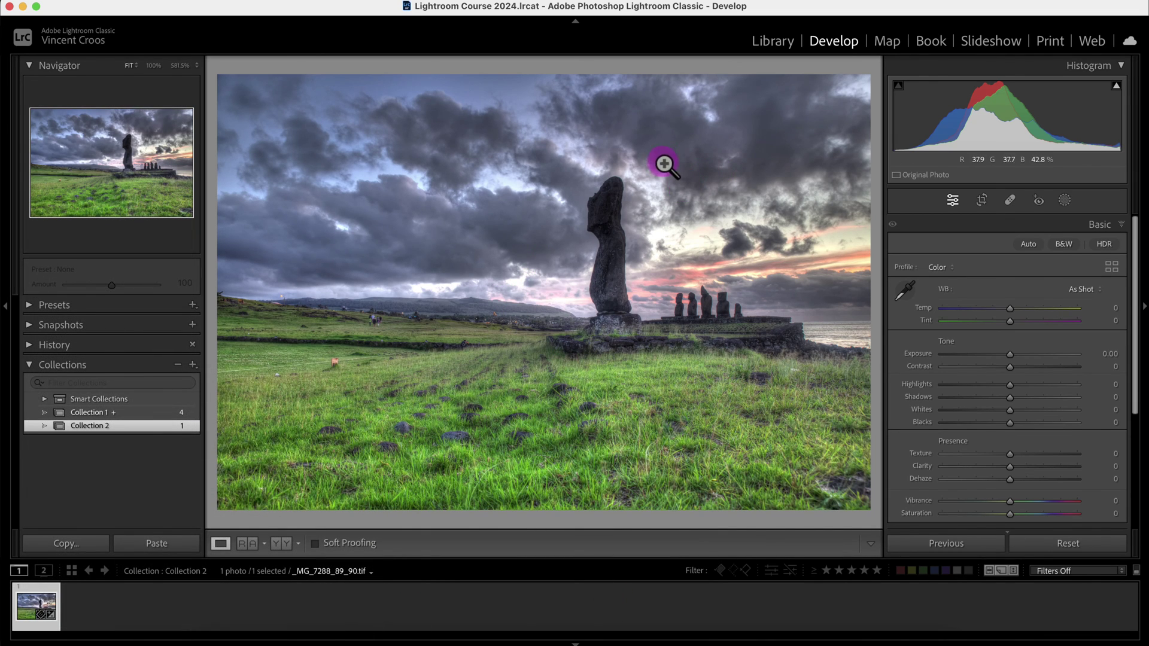
{"action": "left_click", "coordinate": [115, 416]}
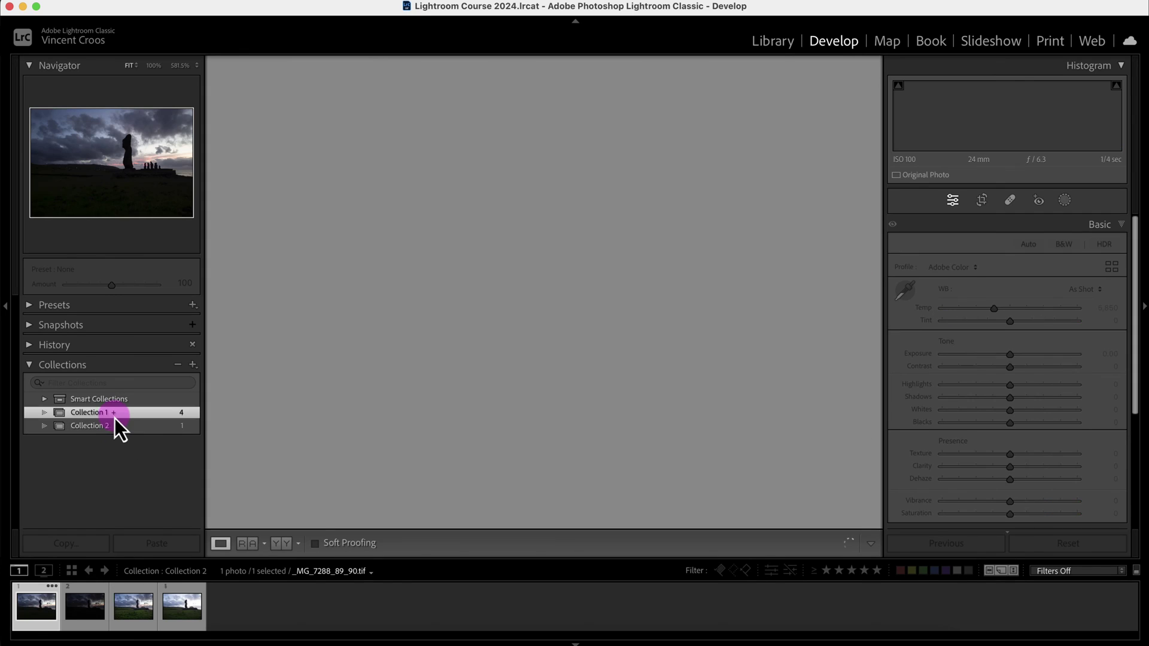
{"action": "left_click", "coordinate": [88, 608]}
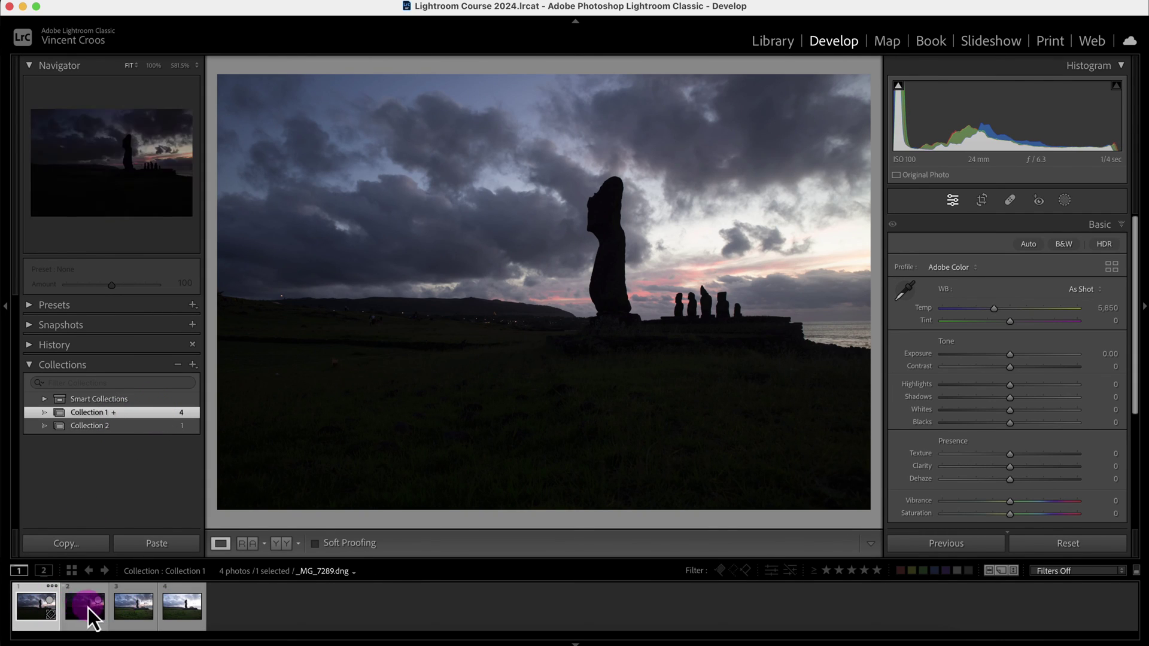
{"action": "left_click", "coordinate": [145, 606]}
{"action": "left_click", "coordinate": [54, 606]}
{"action": "left_click", "coordinate": [173, 609]}
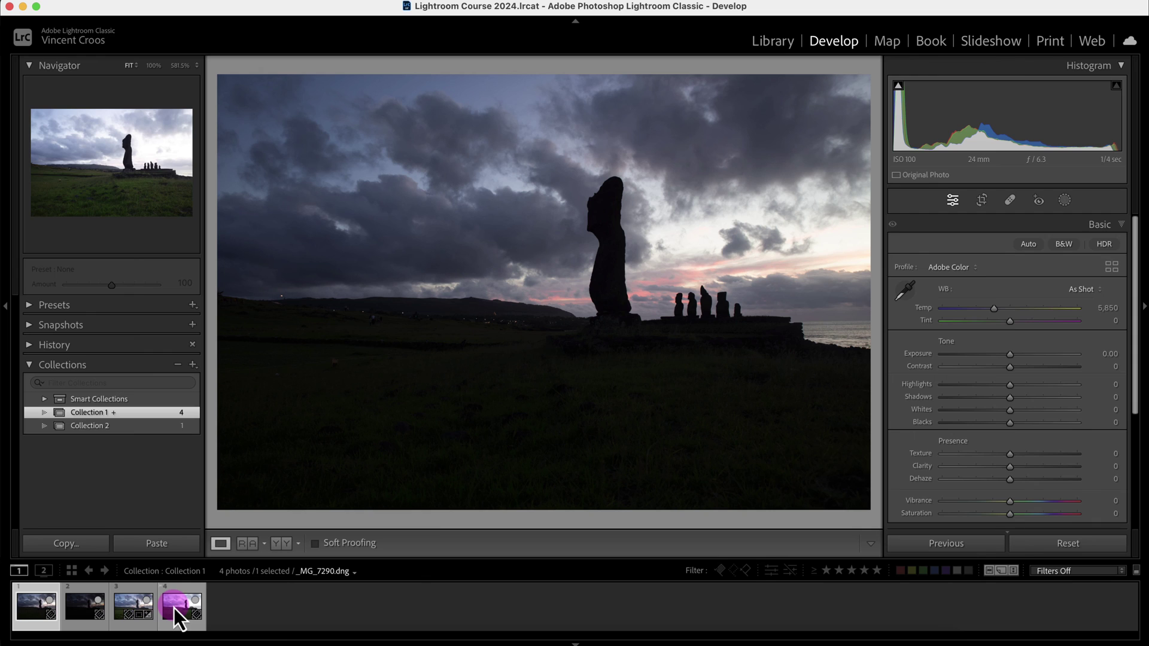
{"action": "left_click", "coordinate": [242, 2]}
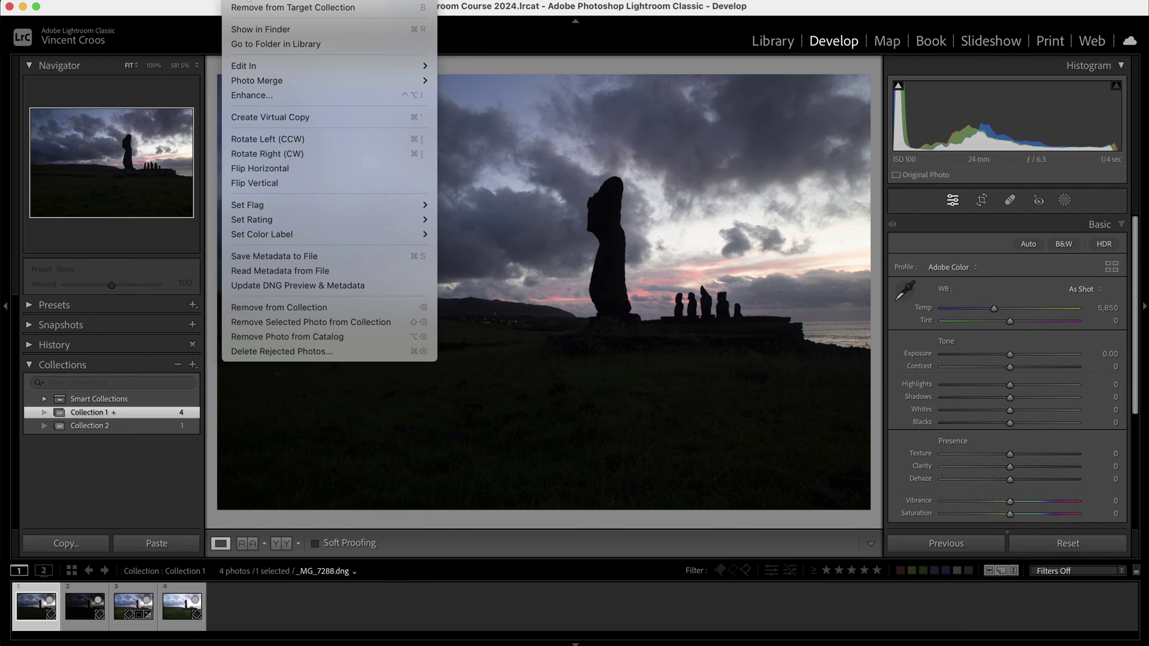
{"action": "mouse_move", "coordinate": [255, 82]}
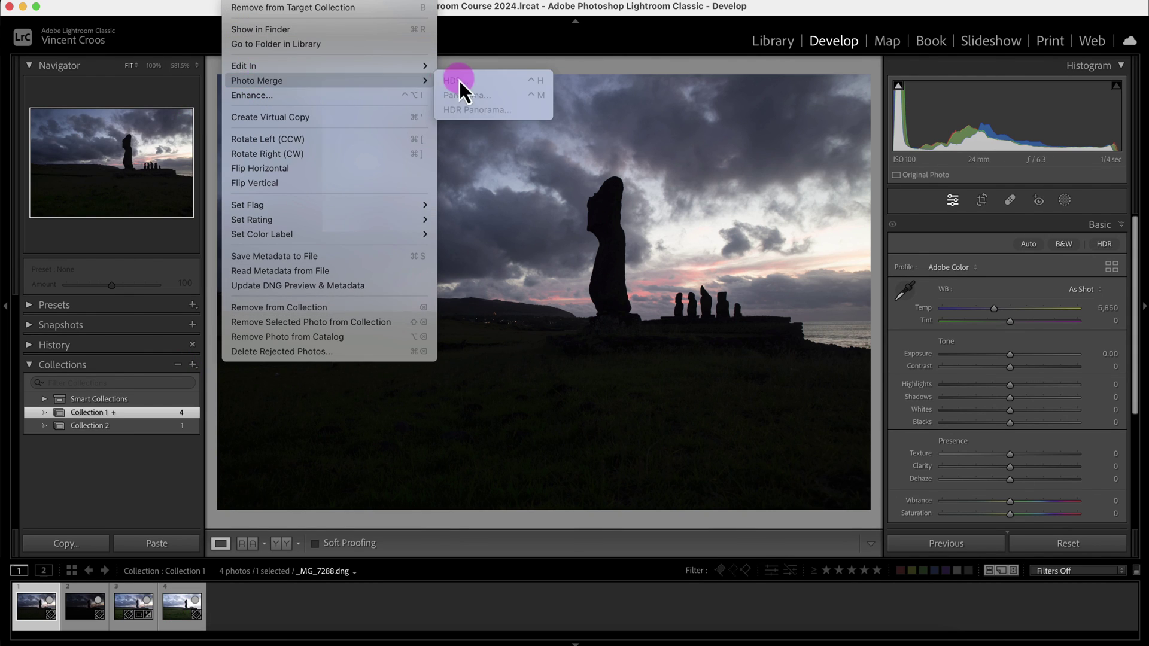
{"action": "left_click", "coordinate": [125, 499]}
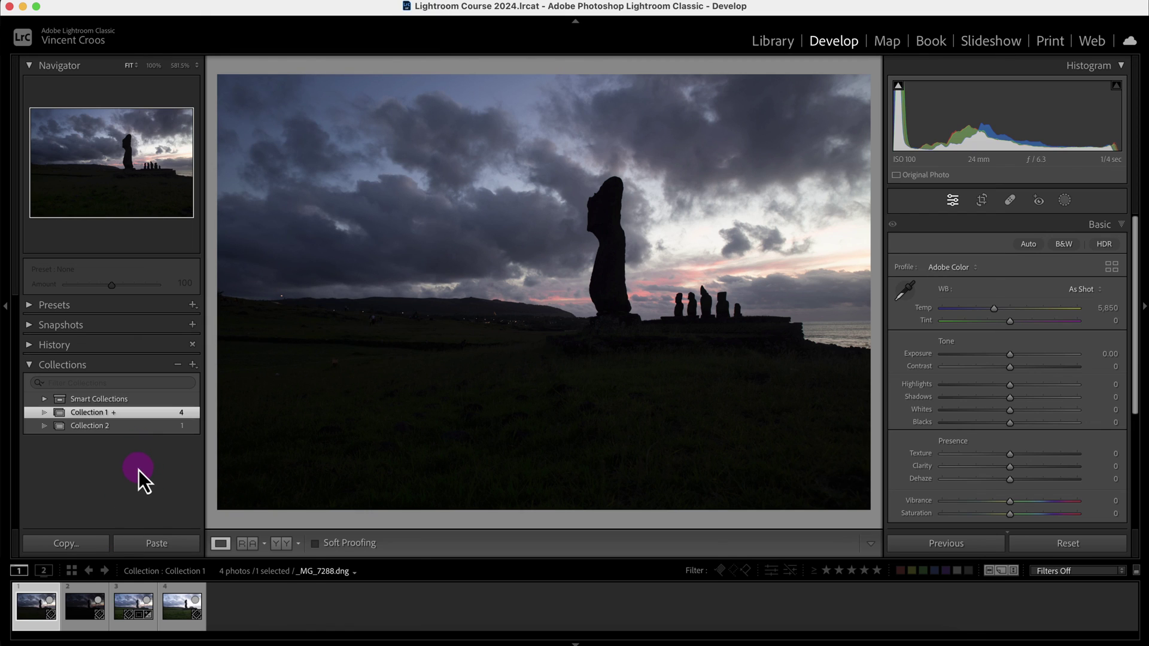
Step: Show Collection 2 to view the Photomatix HDR _MG_7288_89_90.tif in Develop
{"action": "left_click", "coordinate": [113, 433]}
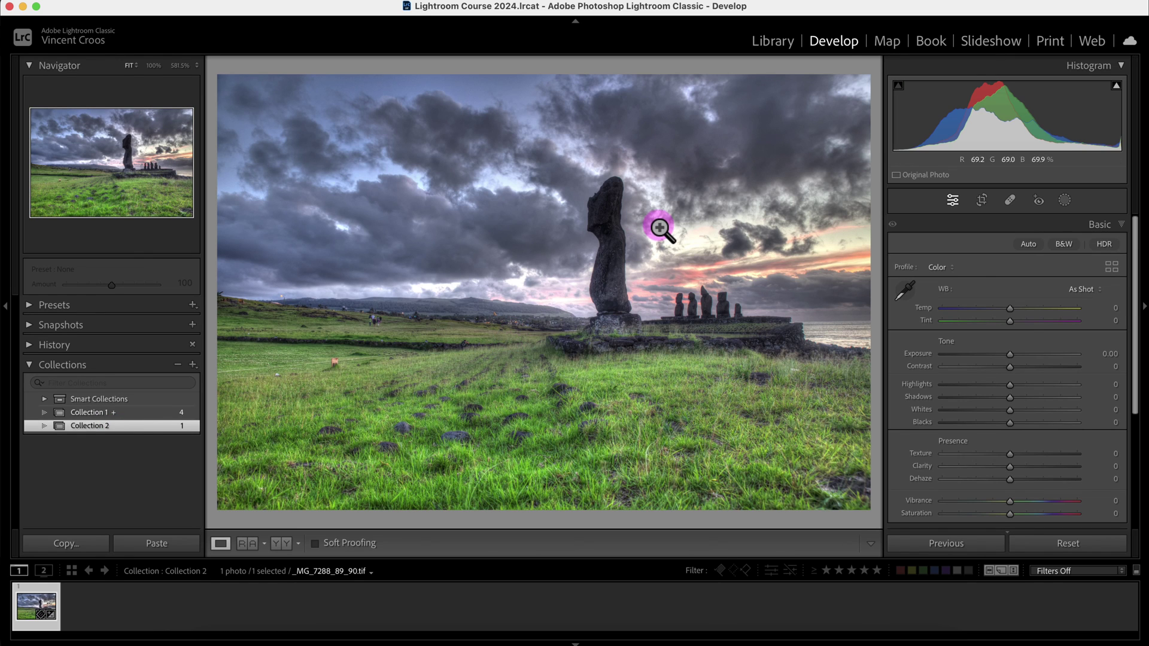